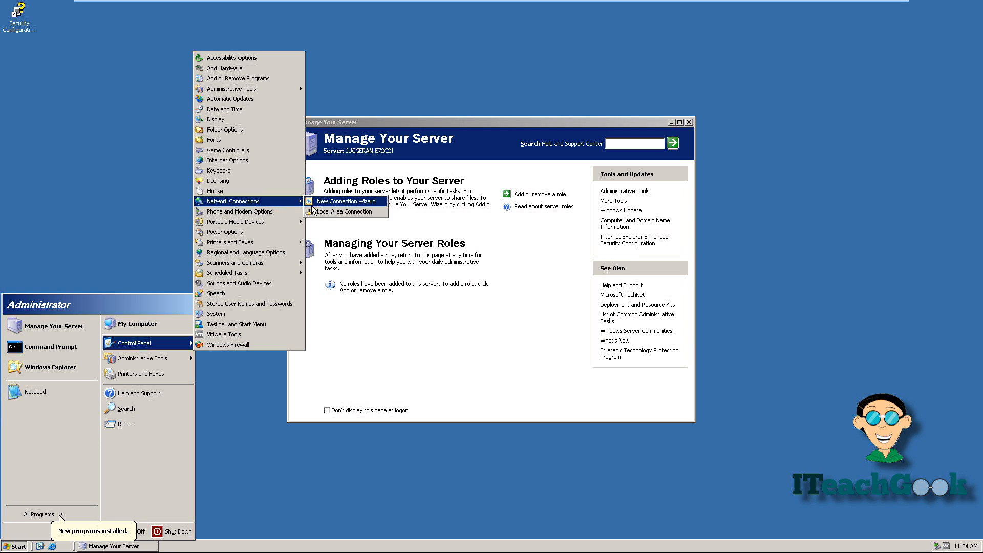
# Step: Open the Local Area Connection's TCP/IP properties to view the static address and DNS 75.75.75.75
pyautogui.click(323, 212)
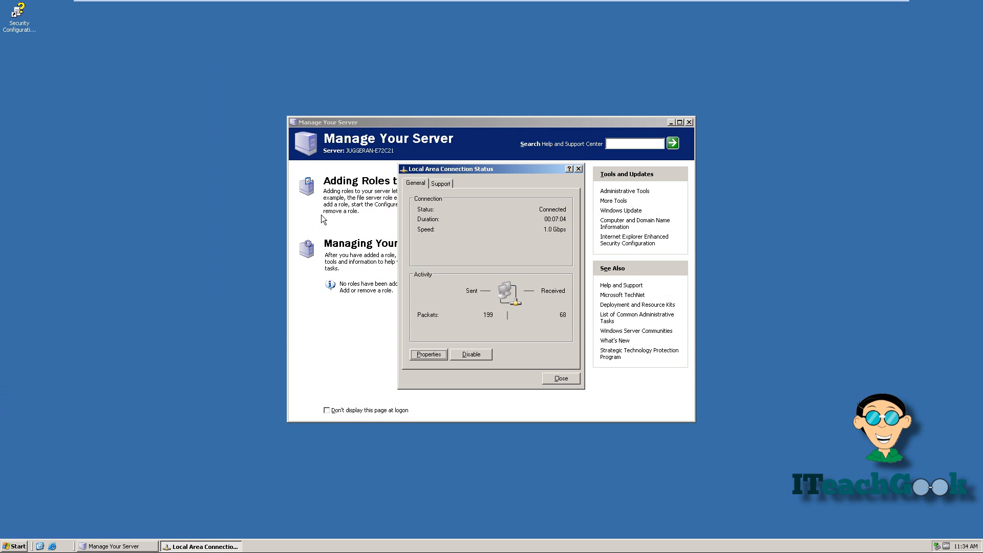
pyautogui.click(423, 353)
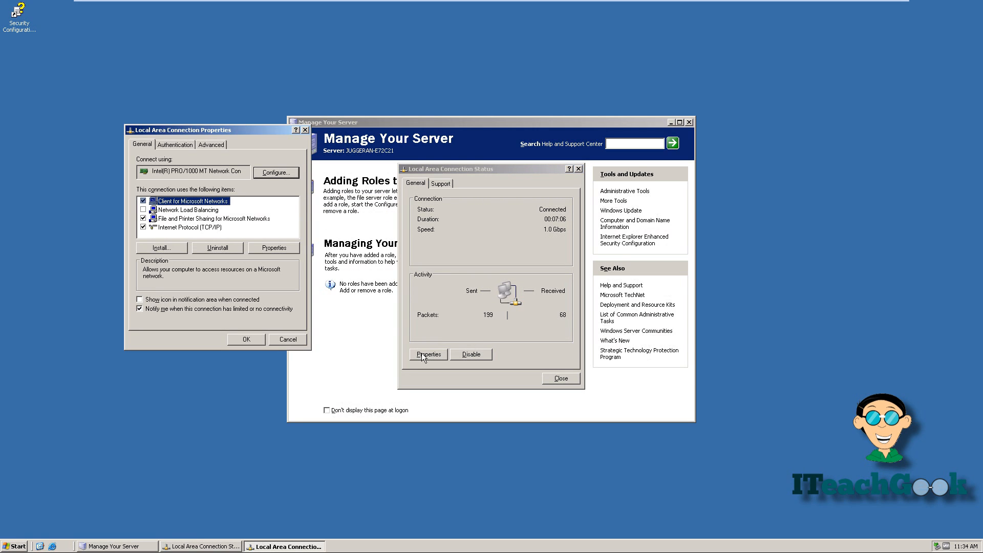
pyautogui.doubleClick(220, 227)
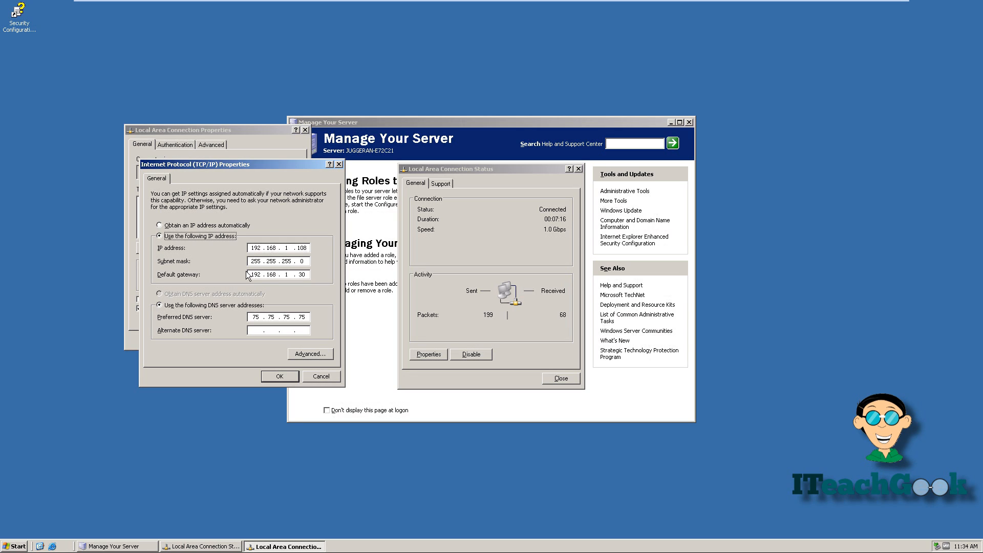
pyautogui.click(11, 547)
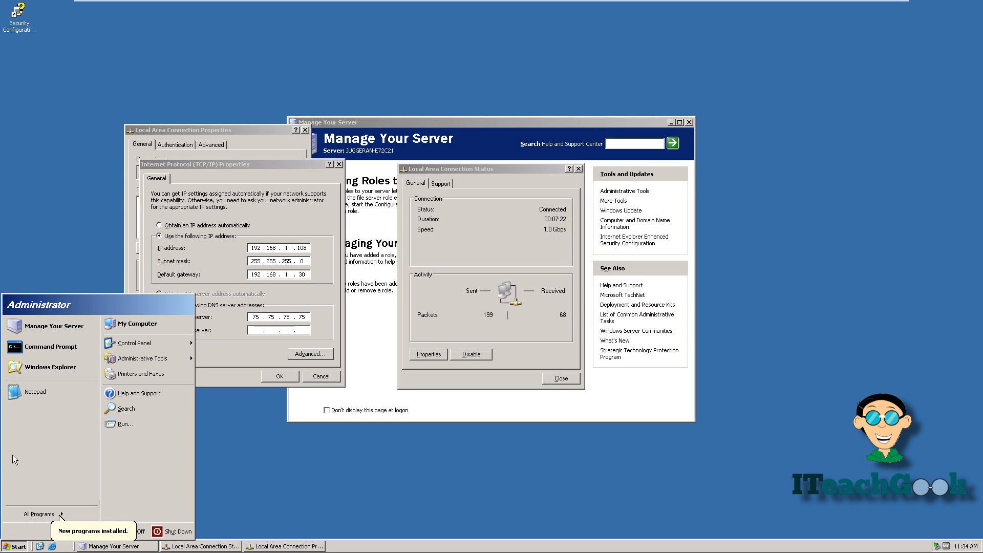
# Step: Run ipconfig /all in cmd to confirm IP 192.168.1.108 and DNS 75.75.75.75, then close it
pyautogui.click(131, 429)
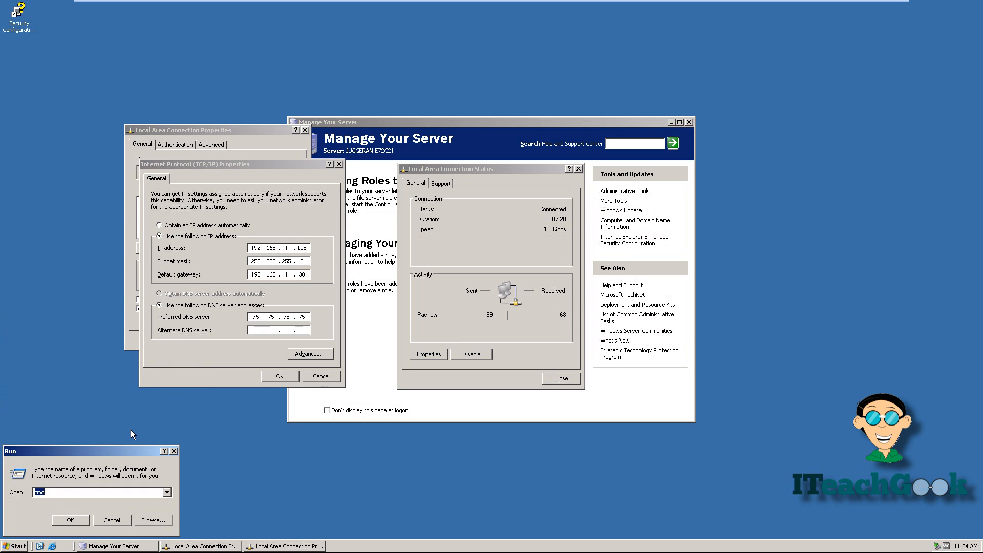
pyautogui.press('Return')
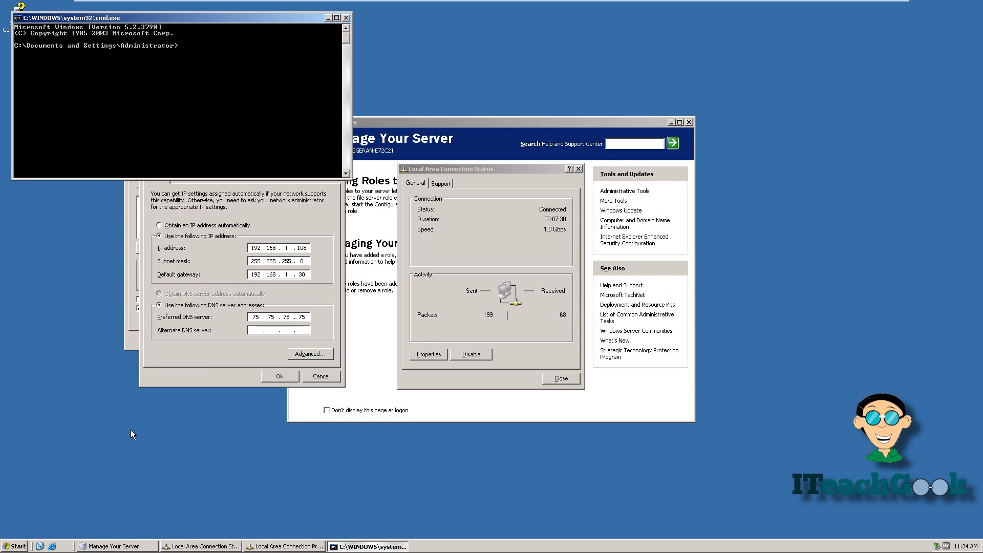
pyautogui.write('ipconfig /all')
pyautogui.press('Return')
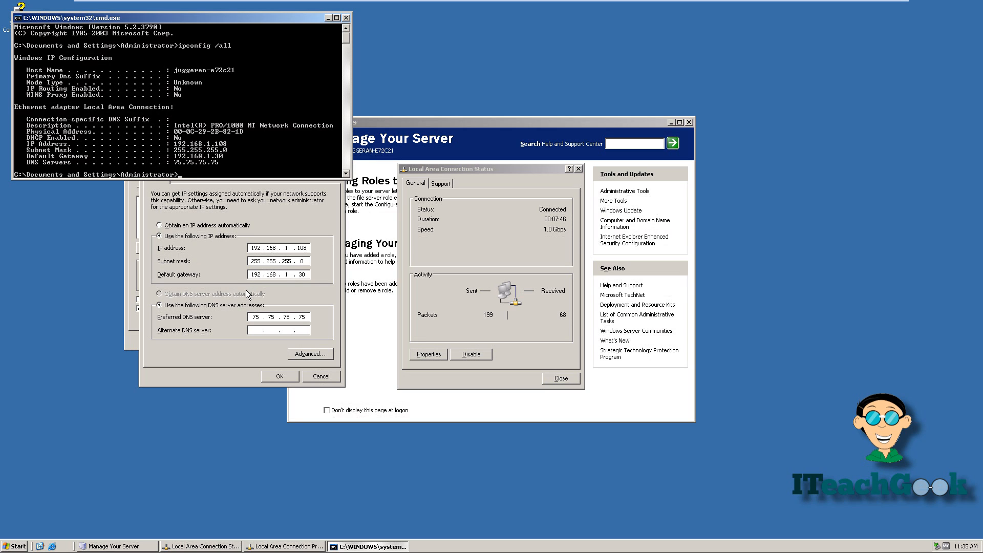
pyautogui.click(347, 19)
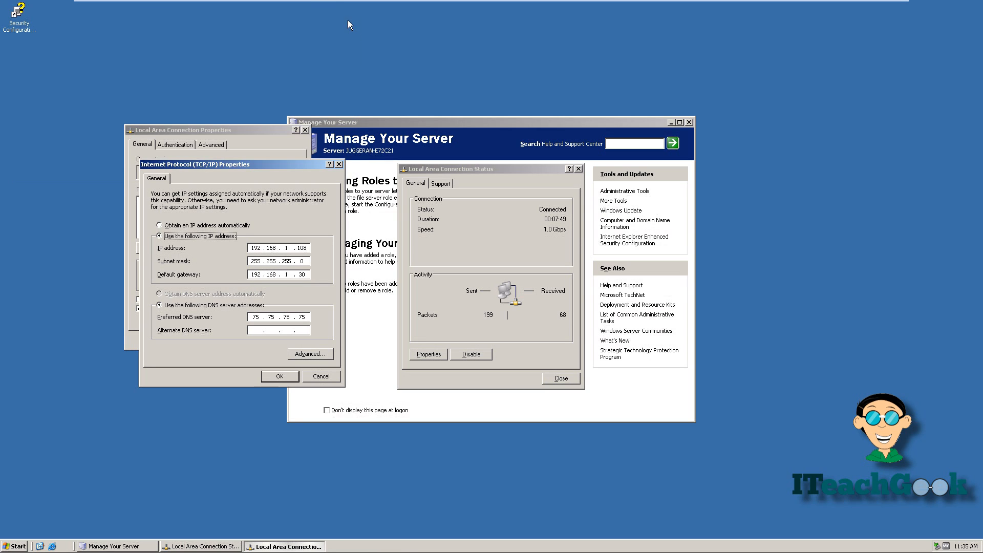
# Step: Close the TCP/IP Properties, connection Status and connection Properties windows
pyautogui.click(338, 163)
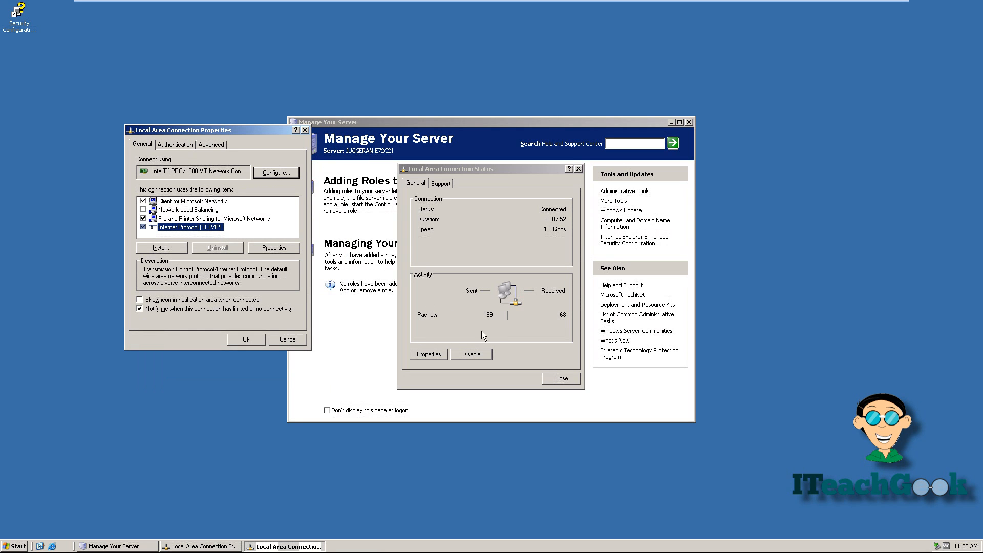
pyautogui.click(561, 378)
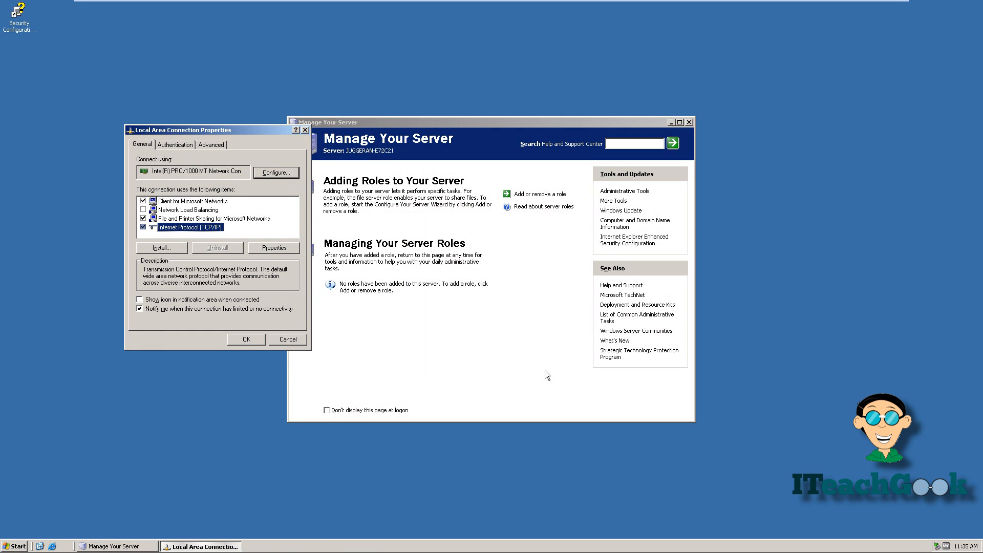
pyautogui.click(305, 129)
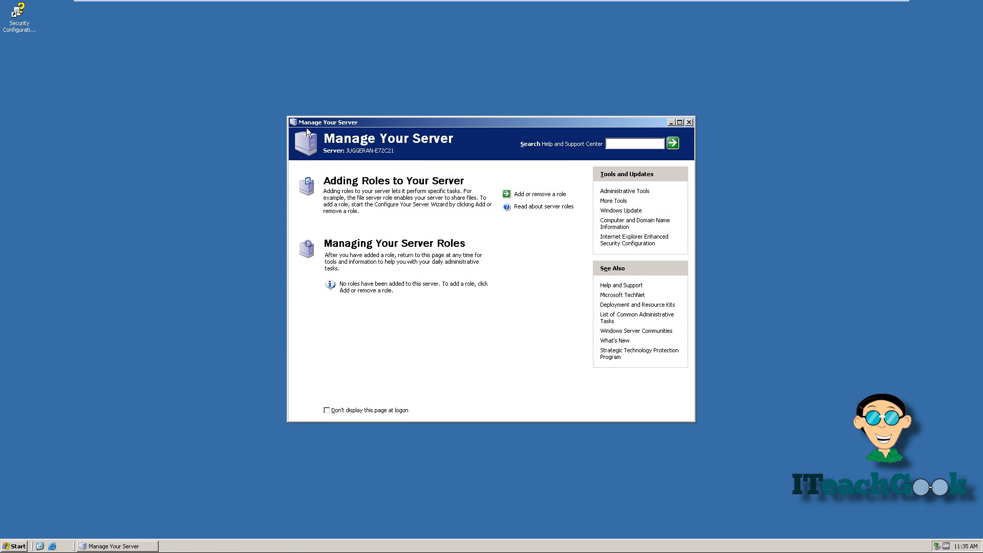
# Step: Run dcpromo to launch the Active Directory Installation Wizard
pyautogui.click(12, 546)
pyautogui.click(113, 425)
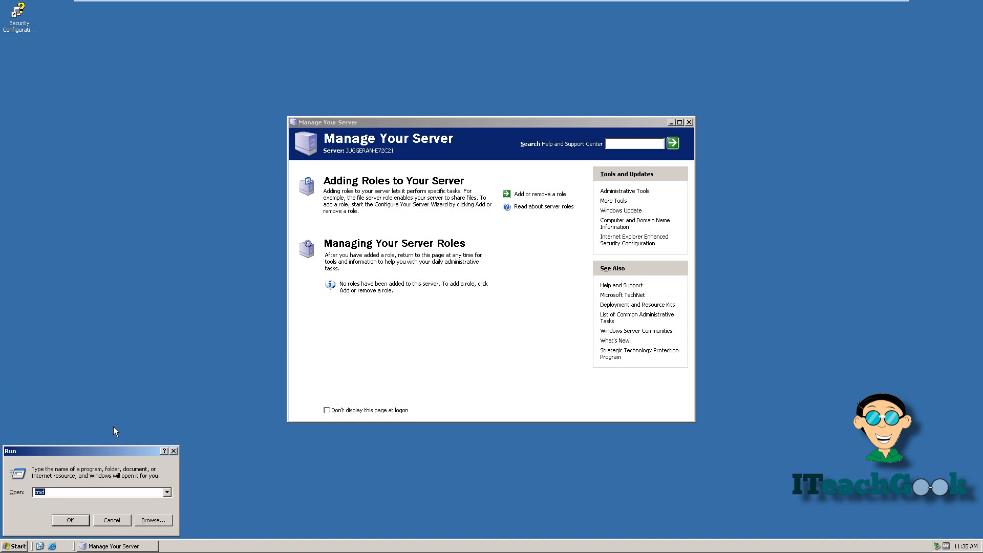
pyautogui.press('BackSpace')
pyautogui.write('dcp')
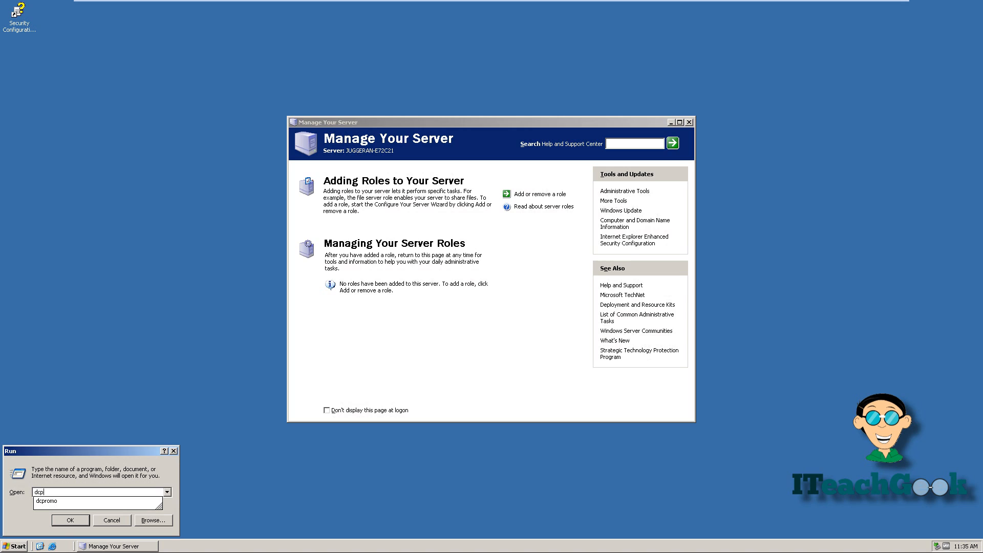
pyautogui.write('romo')
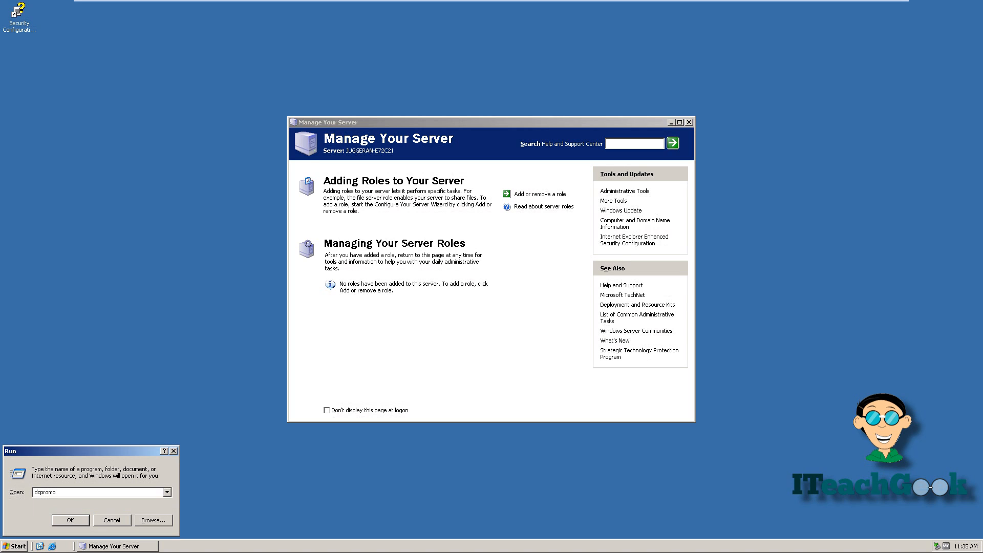
pyautogui.press('Return')
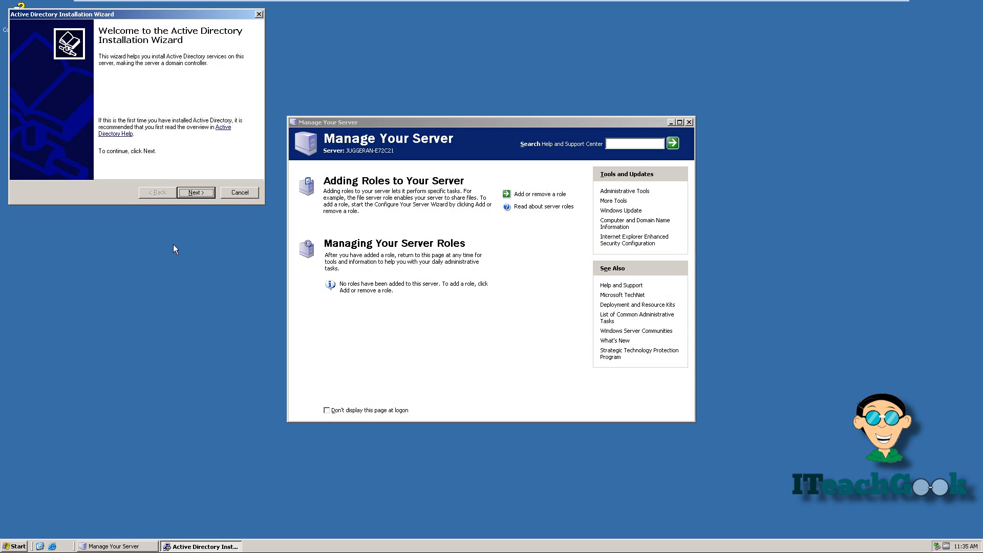
# Step: Pass the welcome and compatibility pages, choosing a domain controller for a new domain in a new forest
pyautogui.click(190, 192)
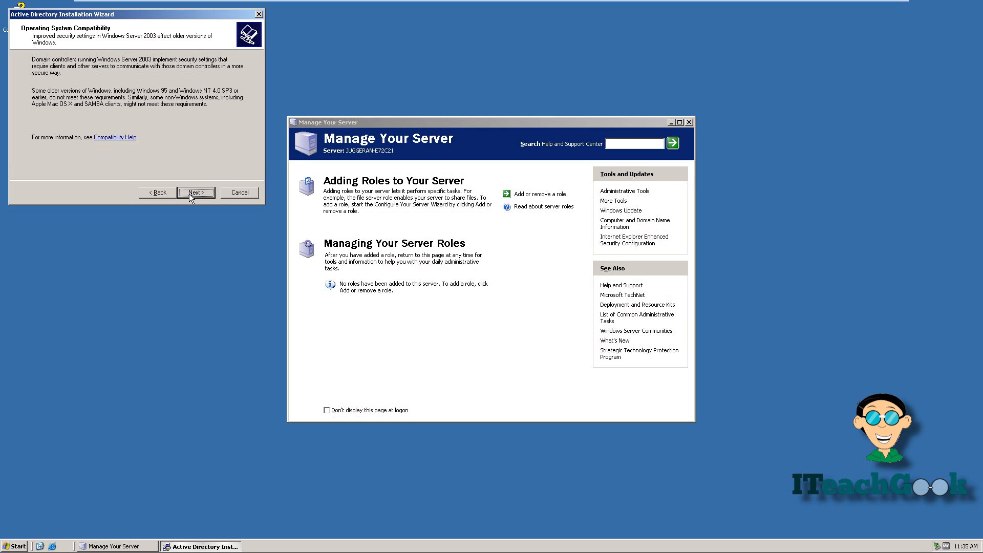
pyautogui.click(195, 193)
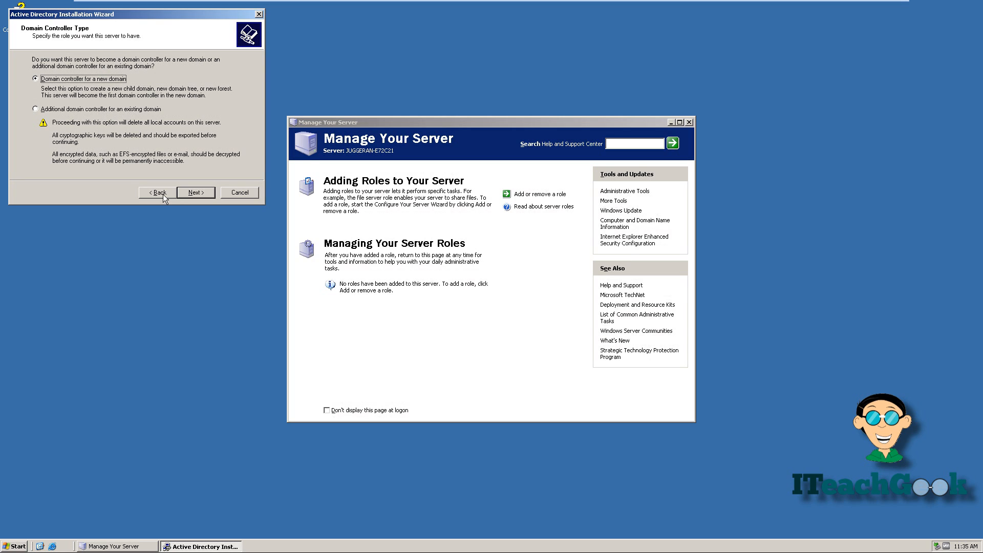
pyautogui.click(194, 194)
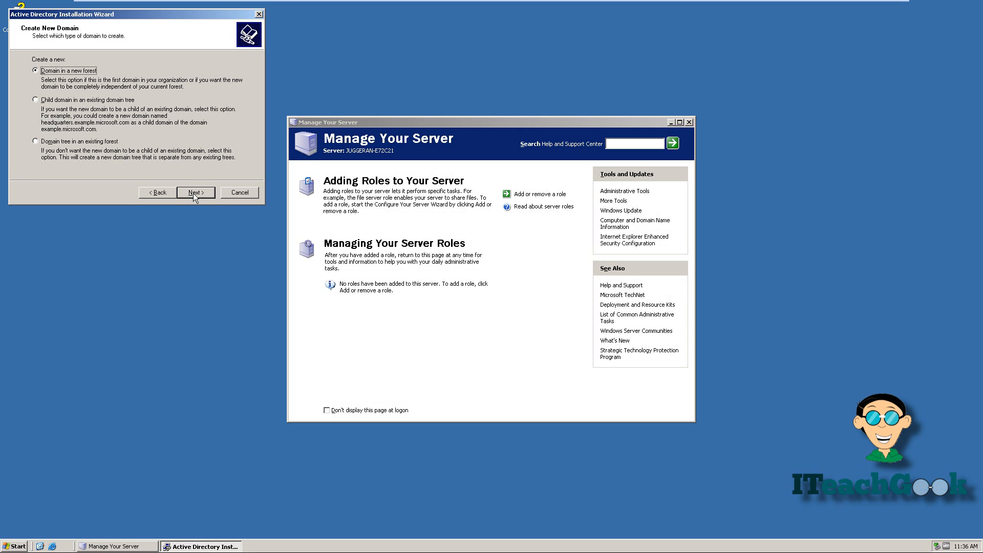
pyautogui.click(194, 193)
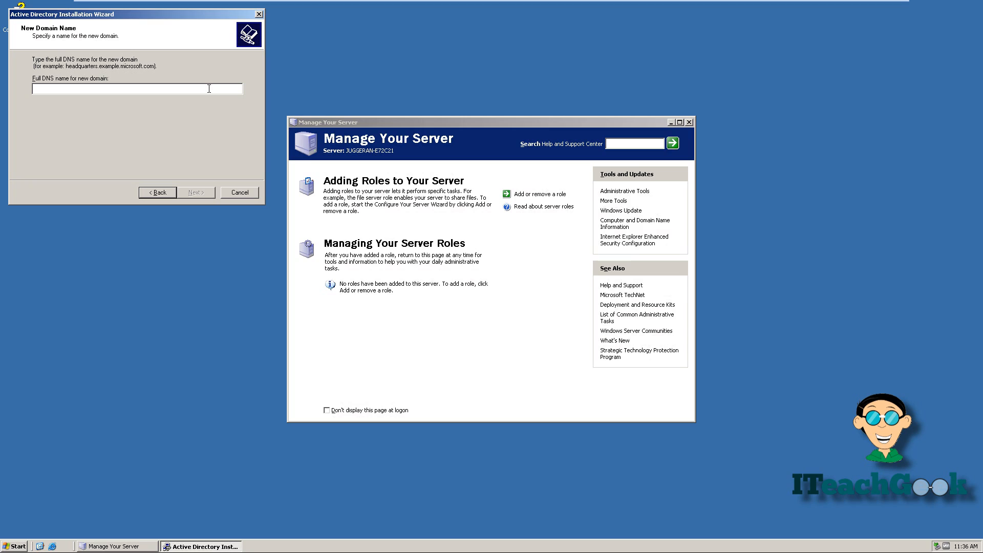
# Step: Name the domain iteachgeek.loc, keeping NetBIOS name ITEACHGEEK and default database, log and SYSVOL folders
pyautogui.write('iteach')
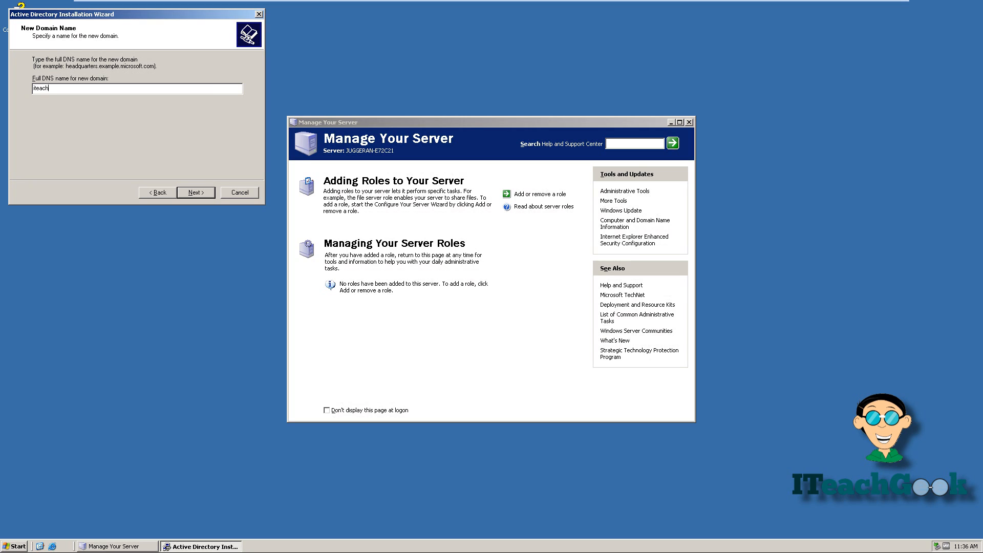
pyautogui.write('geek.loc')
pyautogui.click(195, 193)
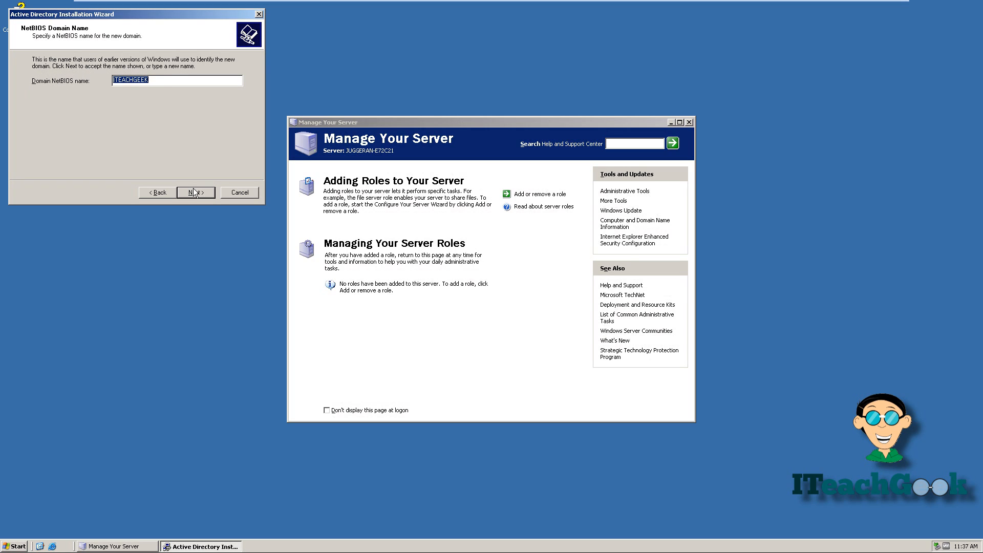
pyautogui.click(195, 193)
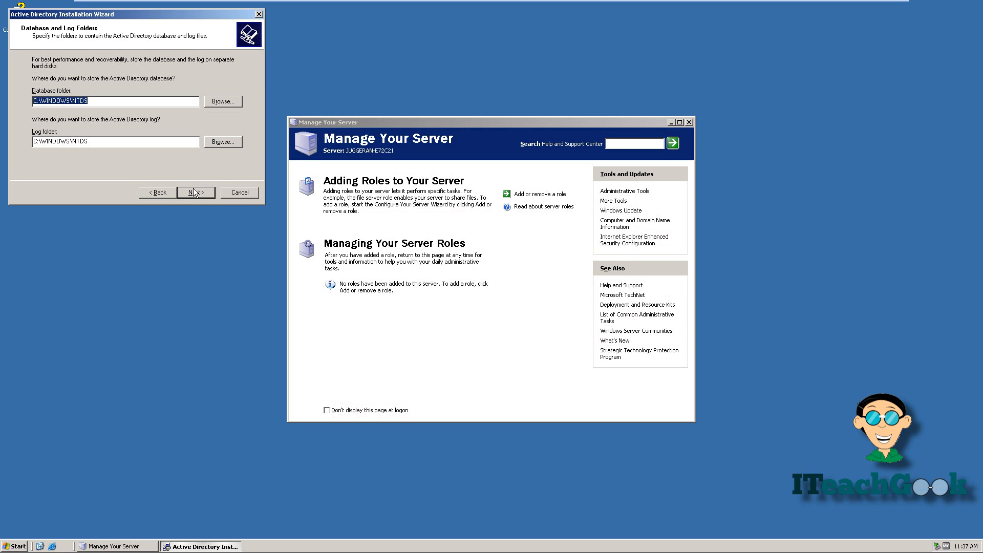
pyautogui.click(193, 192)
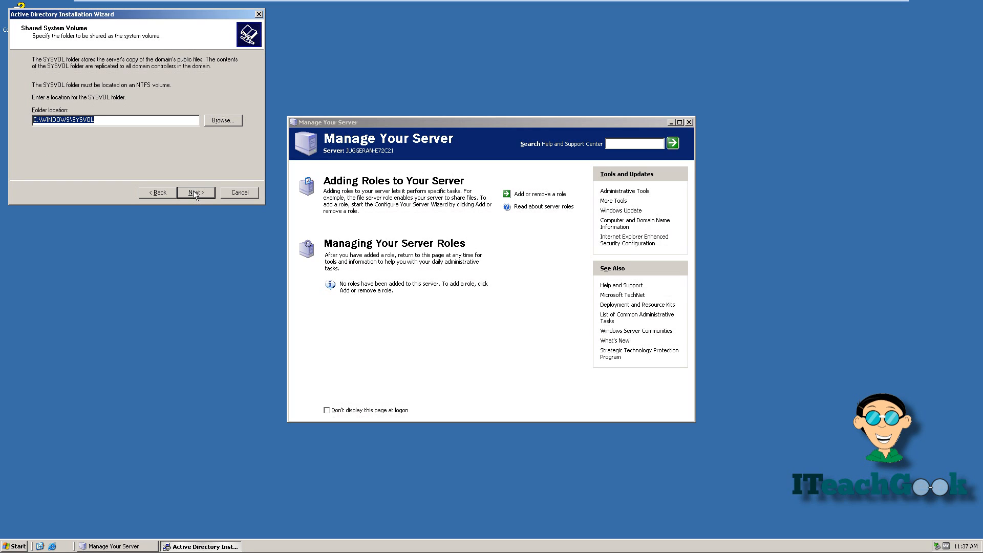
pyautogui.click(194, 192)
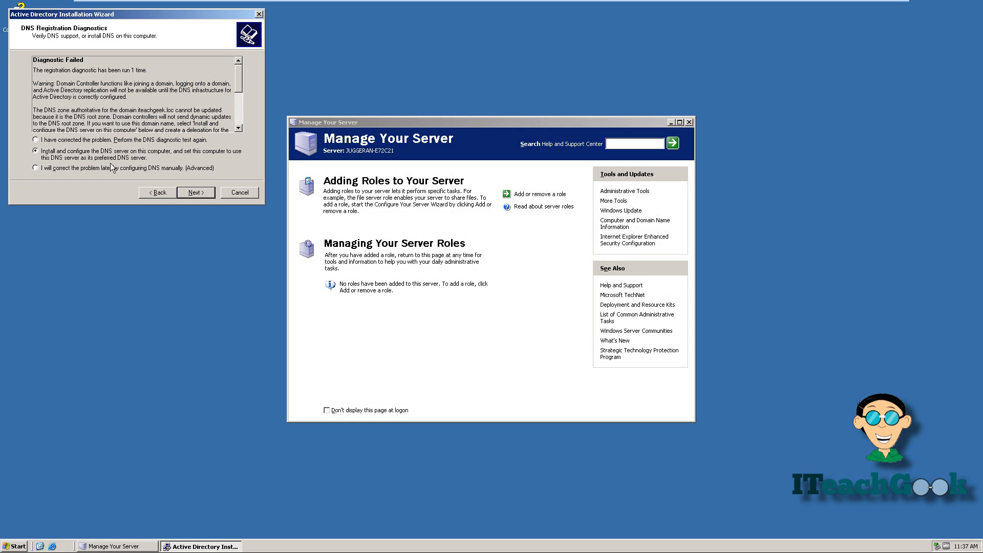
# Step: Install DNS here, keep Windows 2000/2003-only permissions, set the restore-mode password, and start installation
pyautogui.click(198, 194)
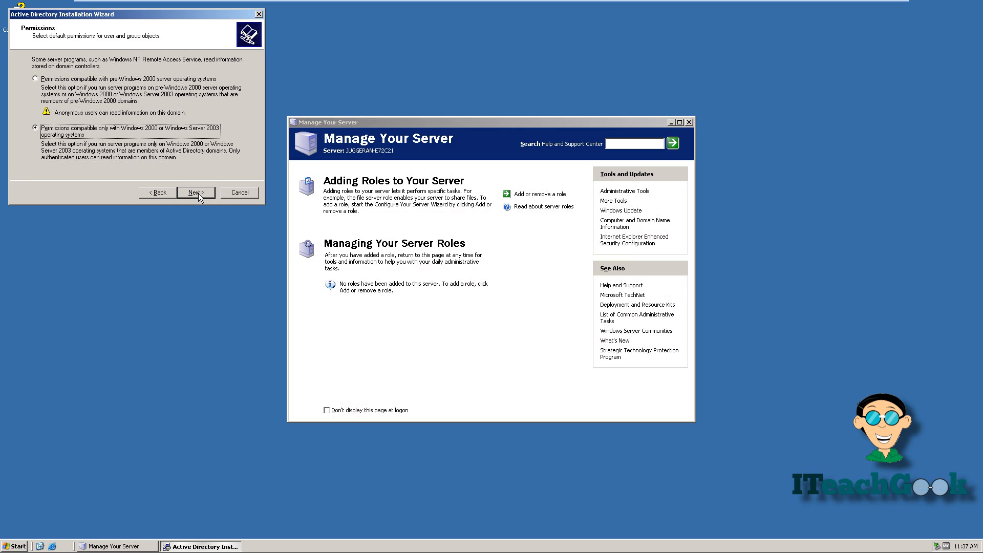
pyautogui.click(200, 195)
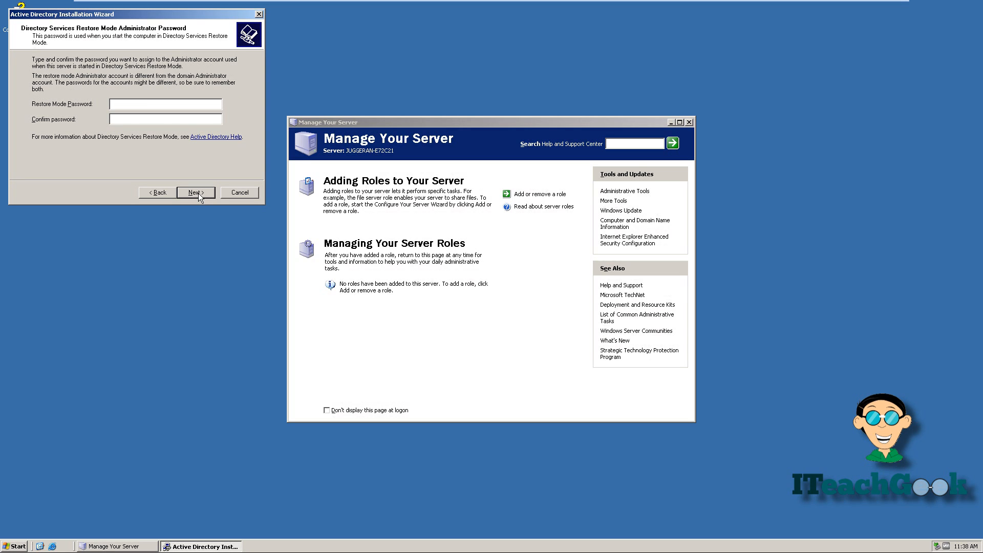
pyautogui.write('•')
pyautogui.write('••')
pyautogui.write('•••')
pyautogui.write('•')
pyautogui.write('••••')
pyautogui.write('•')
pyautogui.click(196, 193)
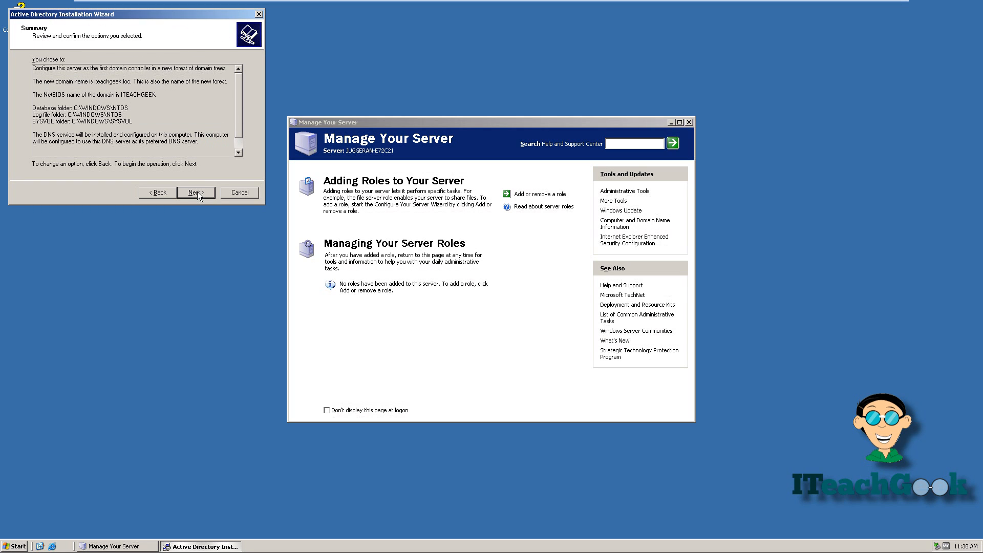
pyautogui.click(196, 192)
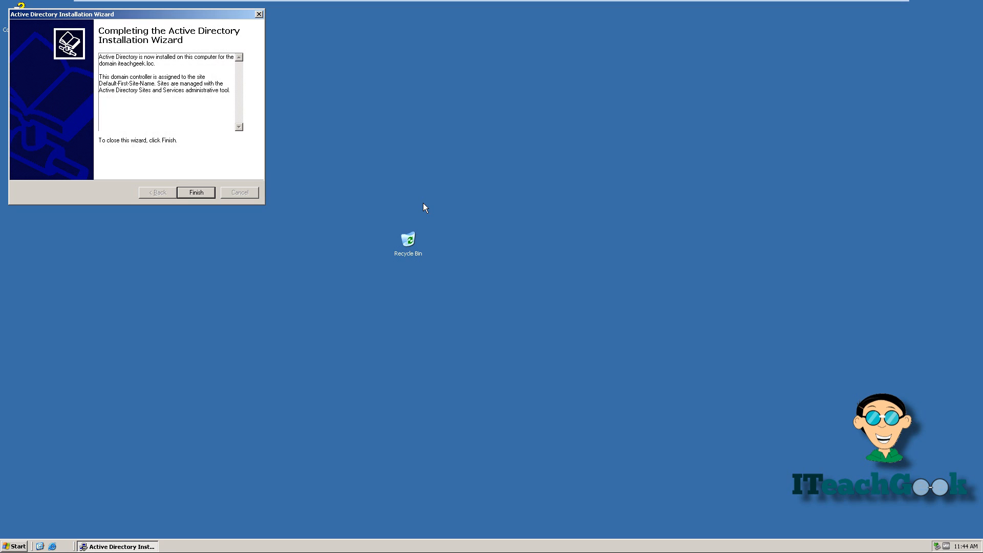
# Step: Close the finished wizard, restart the server, and launch Active Directory Users and Computers
pyautogui.click(192, 198)
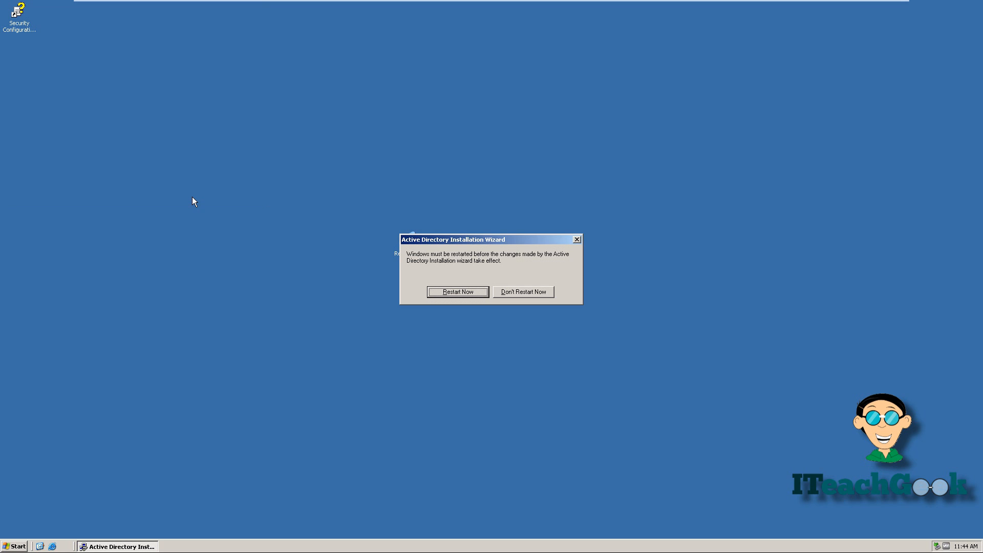
pyautogui.click(442, 292)
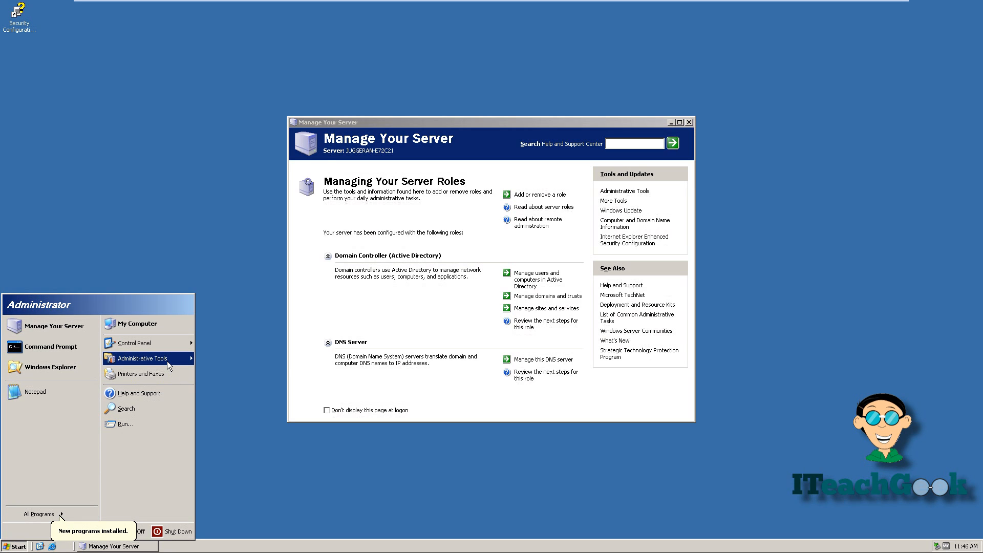
pyautogui.moveTo(167, 360)
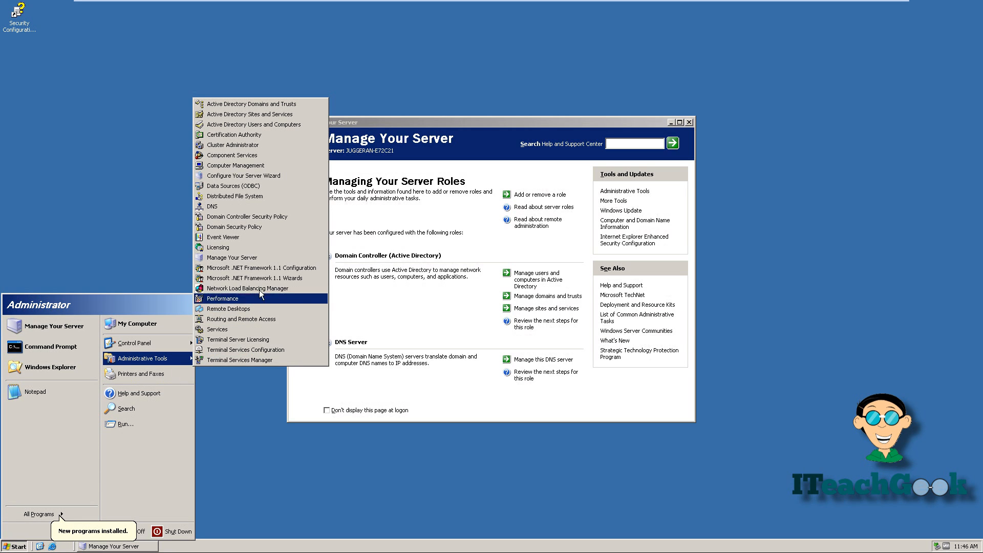
pyautogui.click(301, 124)
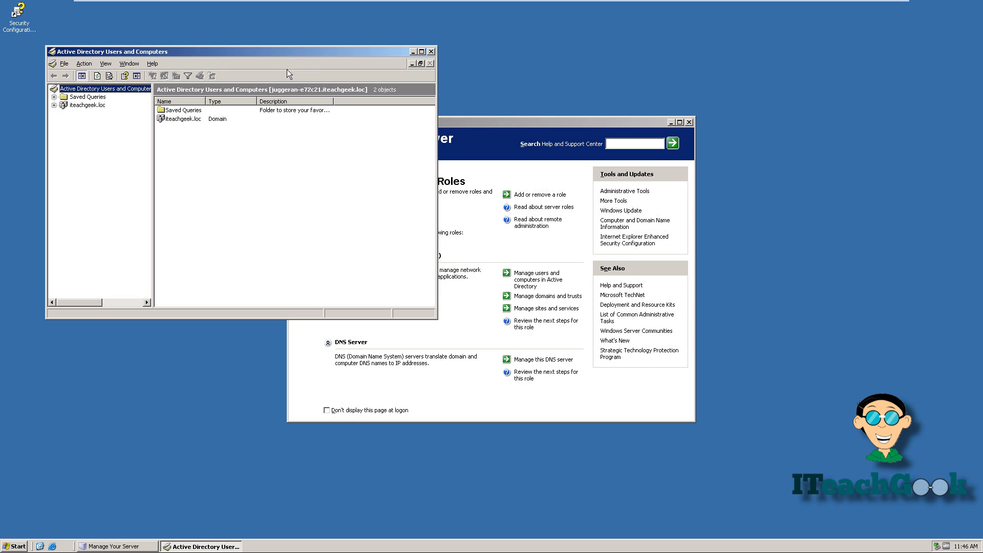
# Step: Expand iteachgeek.loc and browse its Computers and Users containers
pyautogui.moveTo(296, 53); pyautogui.dragTo(405, 94)
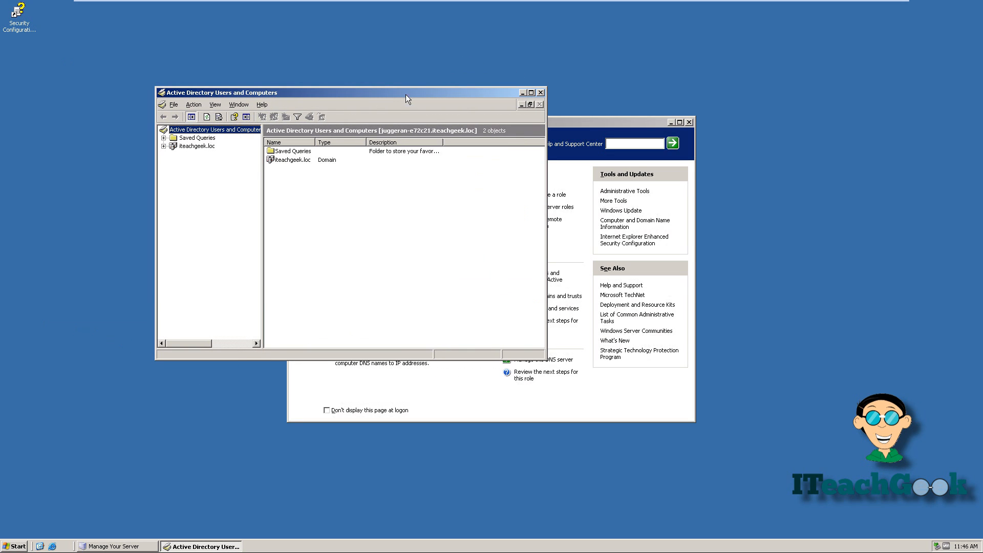
pyautogui.click(162, 147)
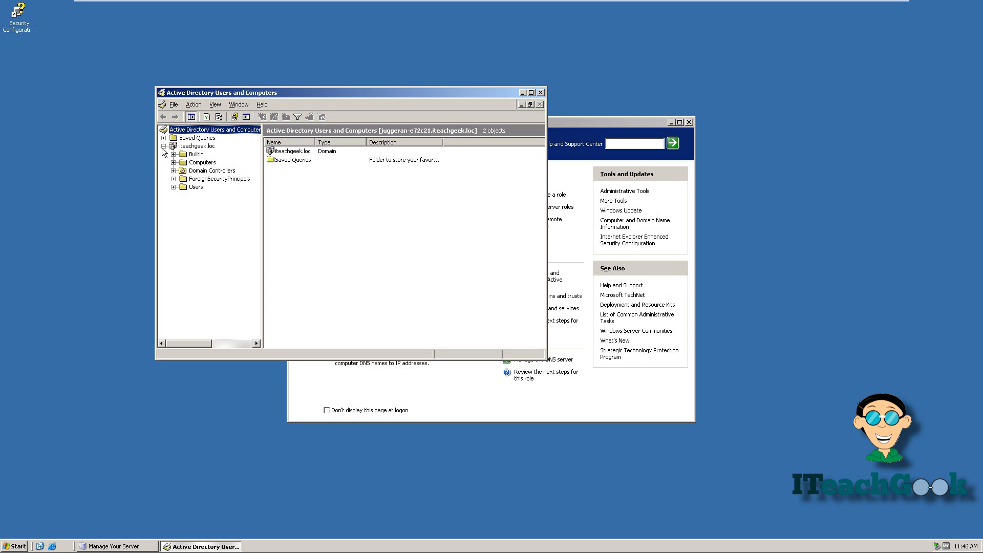
pyautogui.click(195, 163)
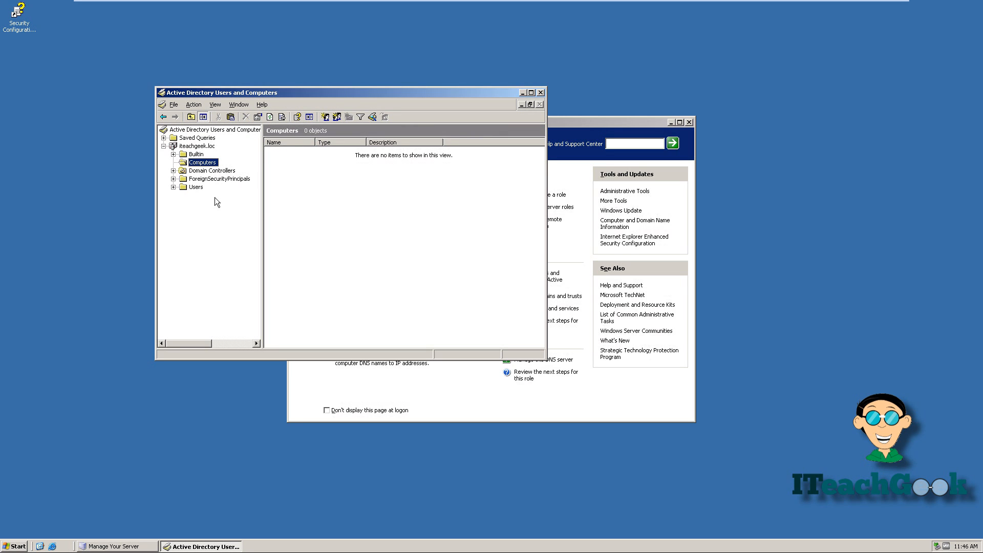
pyautogui.click(197, 187)
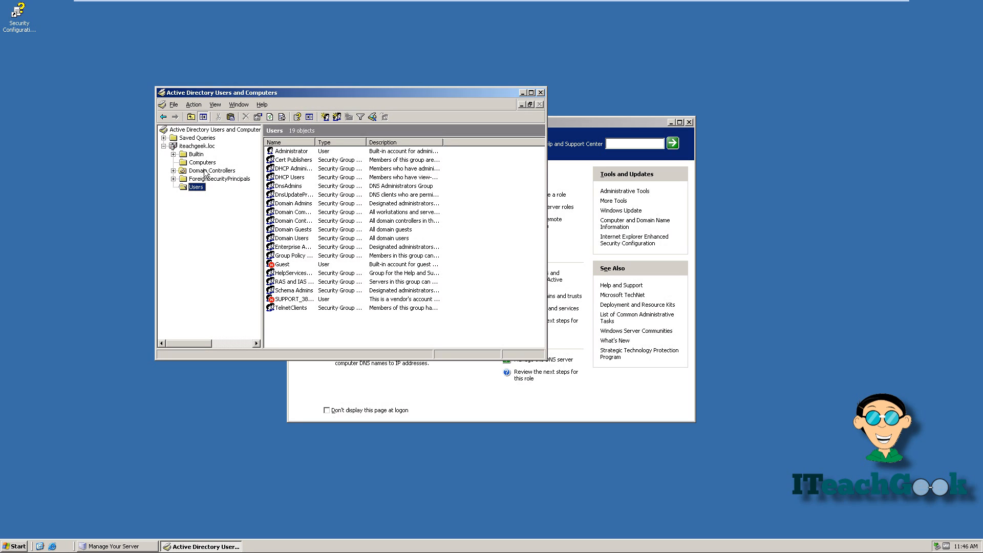
# Step: Add an organizational unit named 'Human Resources' directly under iteachgeek.loc
pyautogui.click(191, 146)
pyautogui.rightClick(189, 146)
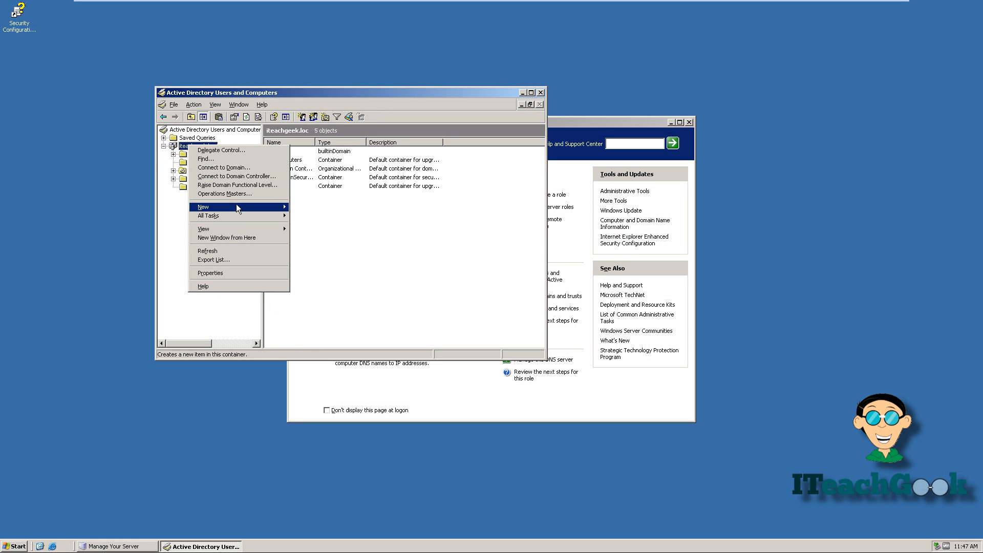
pyautogui.moveTo(239, 204)
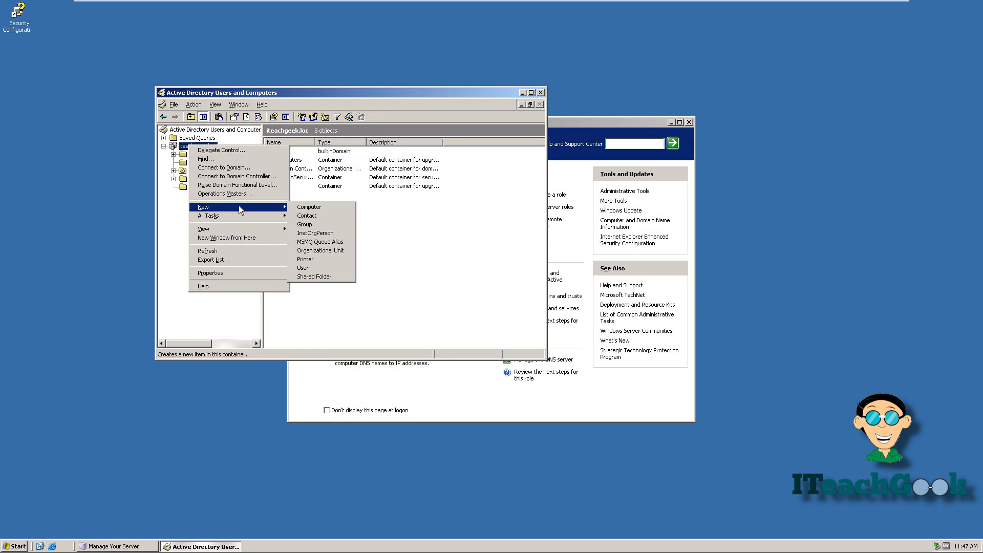
pyautogui.click(307, 250)
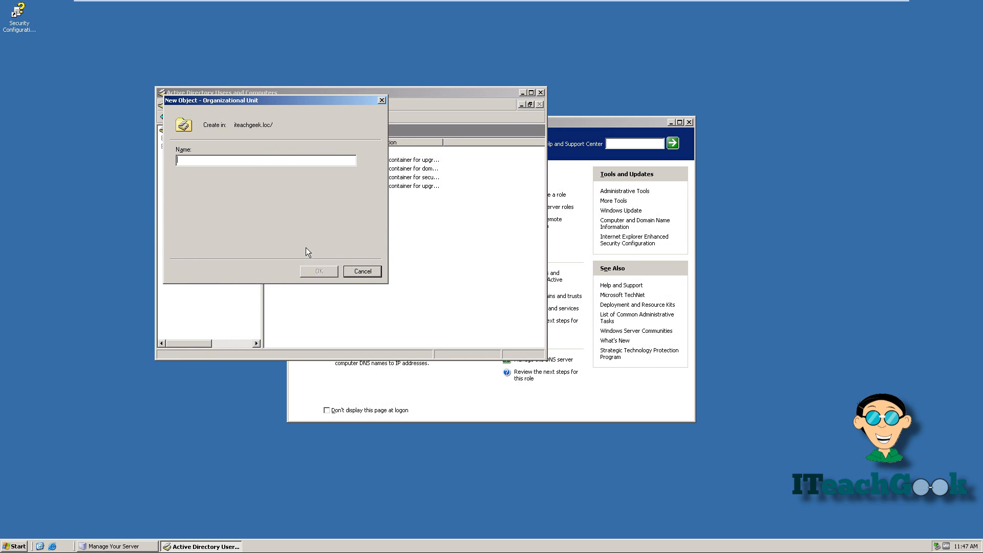
pyautogui.write('Human Resources')
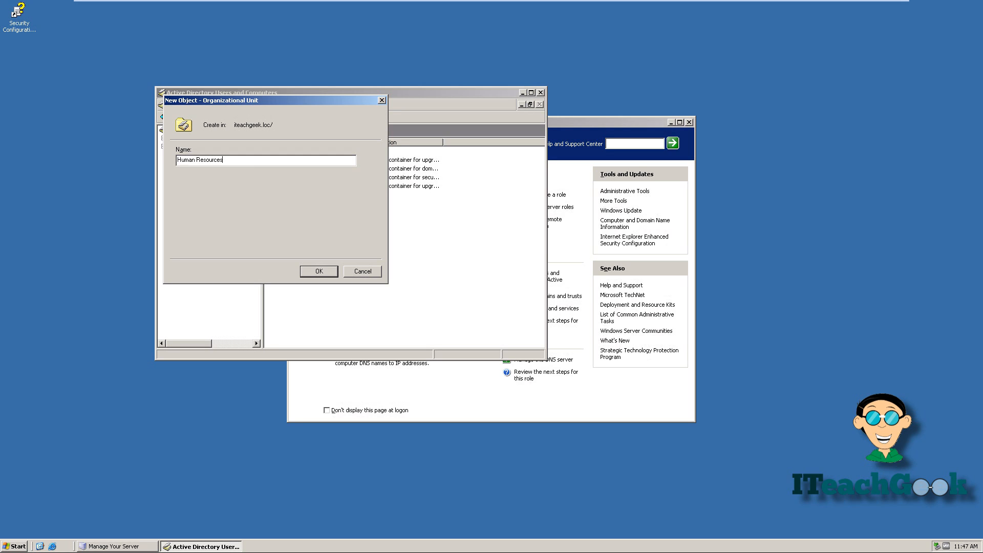
pyautogui.click(317, 270)
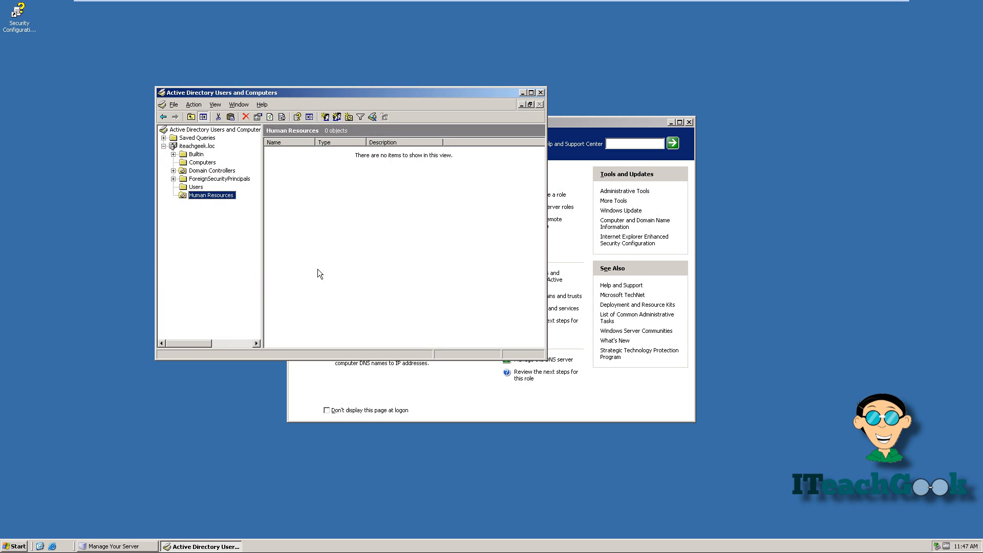
# Step: Start a new user in Human Resources, entering the user's first name, last name and logon name
pyautogui.rightClick(223, 196)
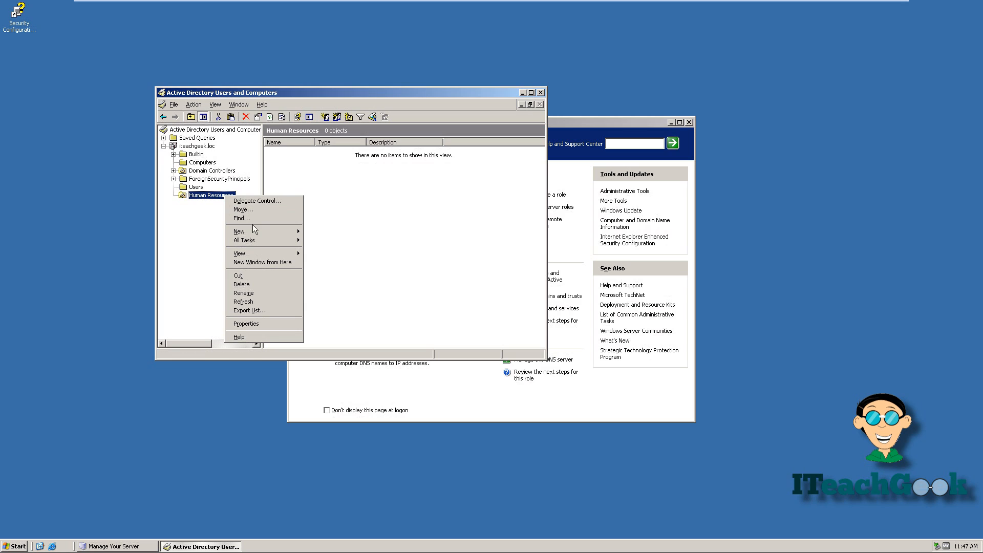
pyautogui.moveTo(255, 233)
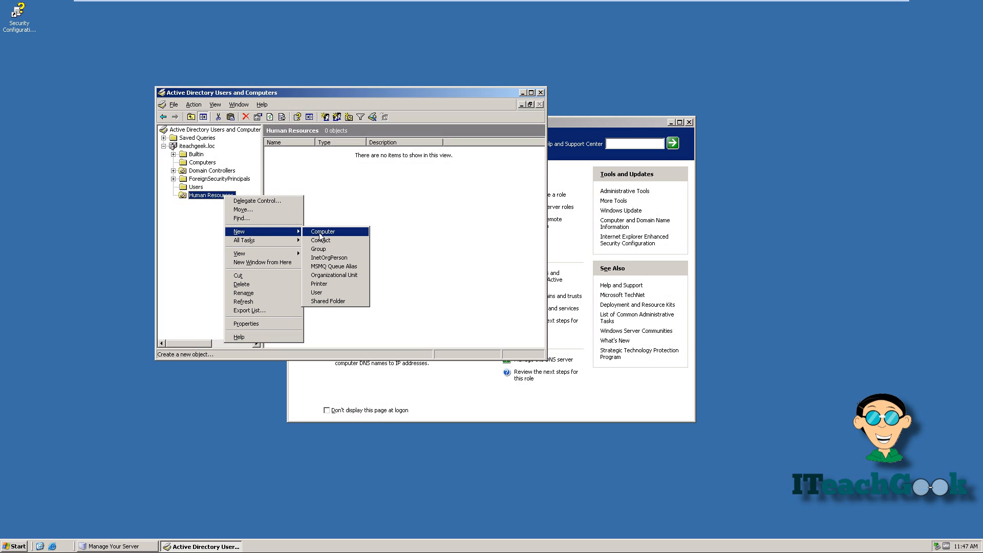
pyautogui.click(319, 293)
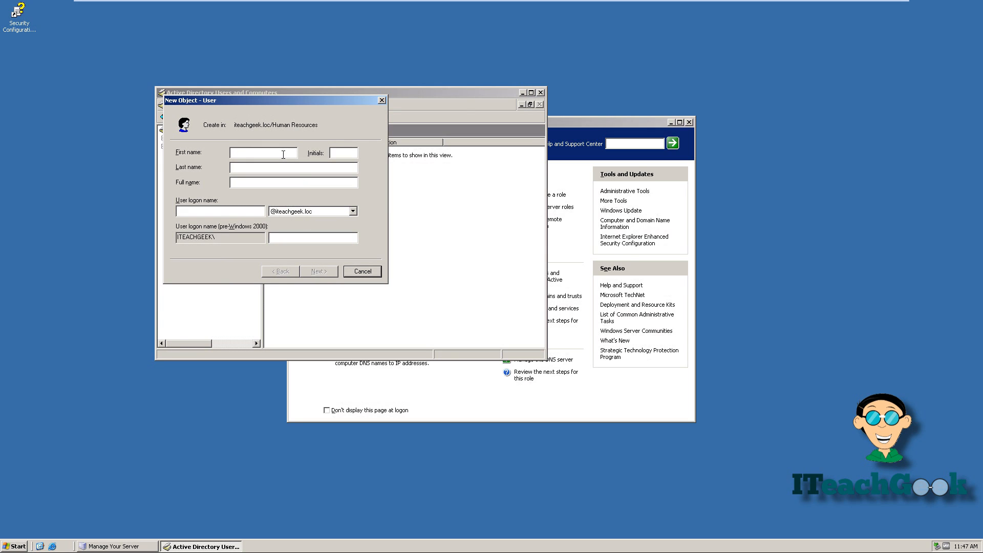
pyautogui.write('As')
pyautogui.write('Bry')
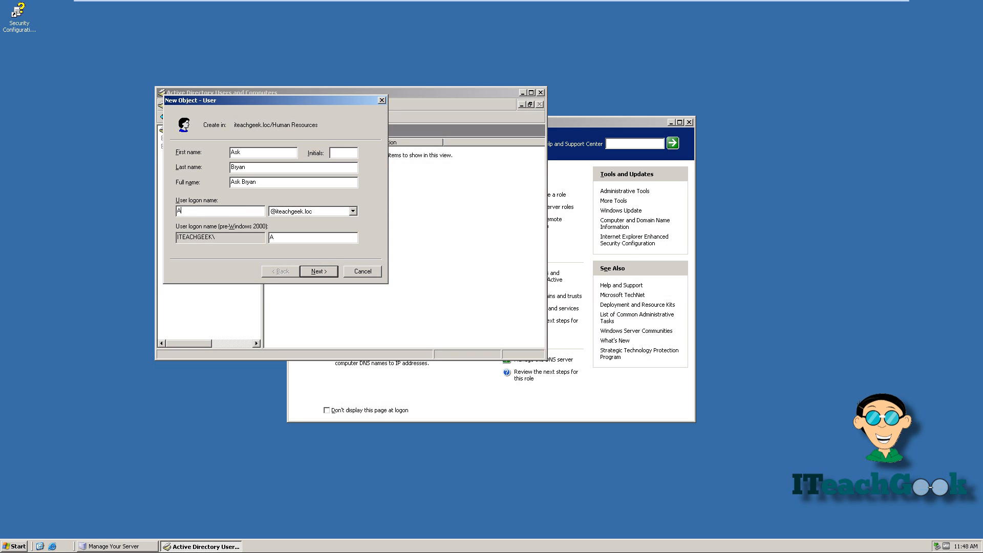
# Step: Enter and confirm the password, clear 'must change at next logon', tick 'cannot change' and 'never expires', then finish
pyautogui.click(317, 271)
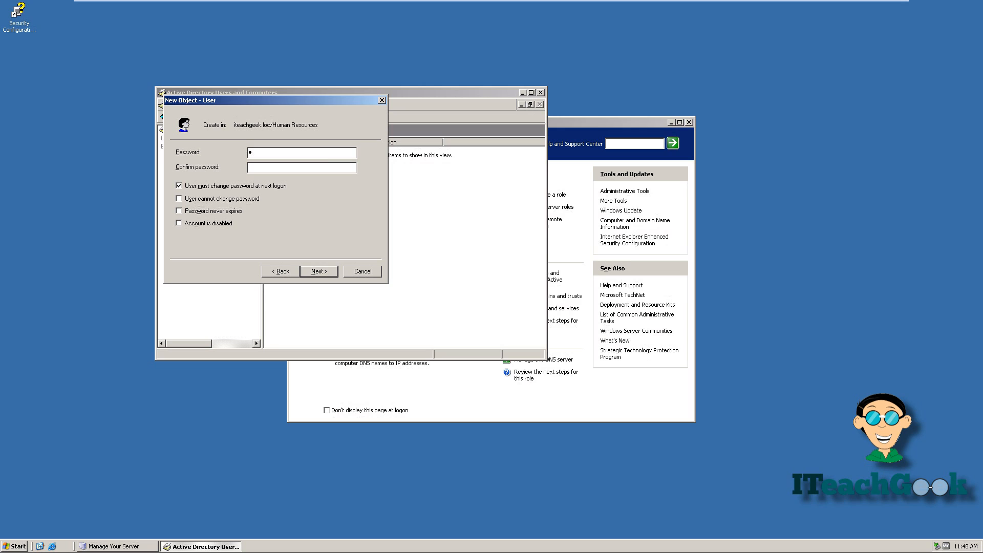
pyautogui.write('••••••••••••••••')
pyautogui.click(178, 185)
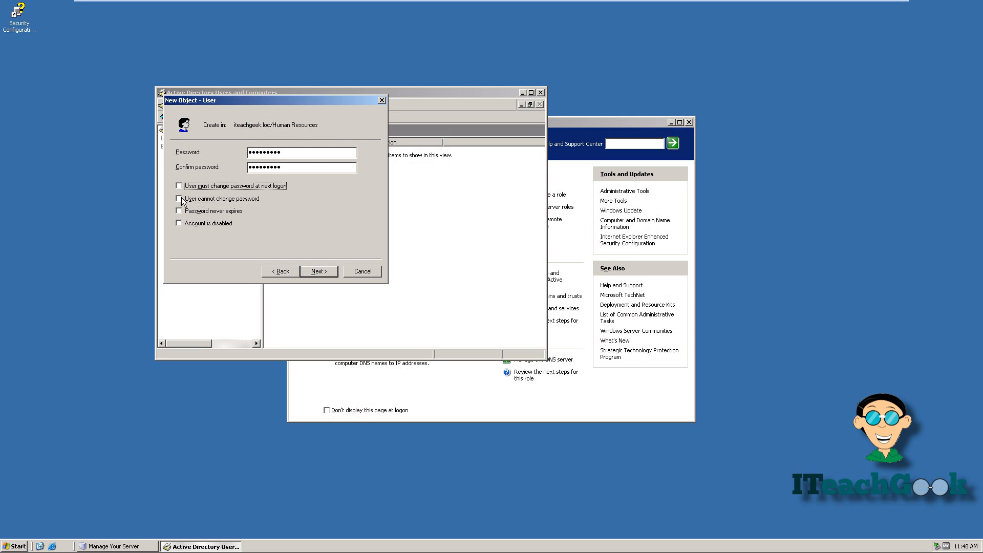
pyautogui.click(180, 199)
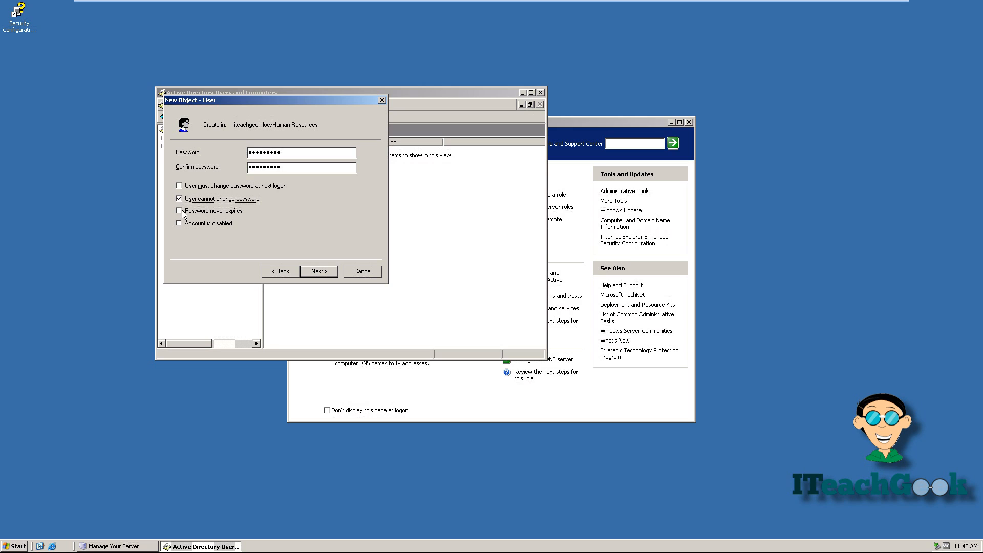
pyautogui.click(182, 211)
pyautogui.click(304, 270)
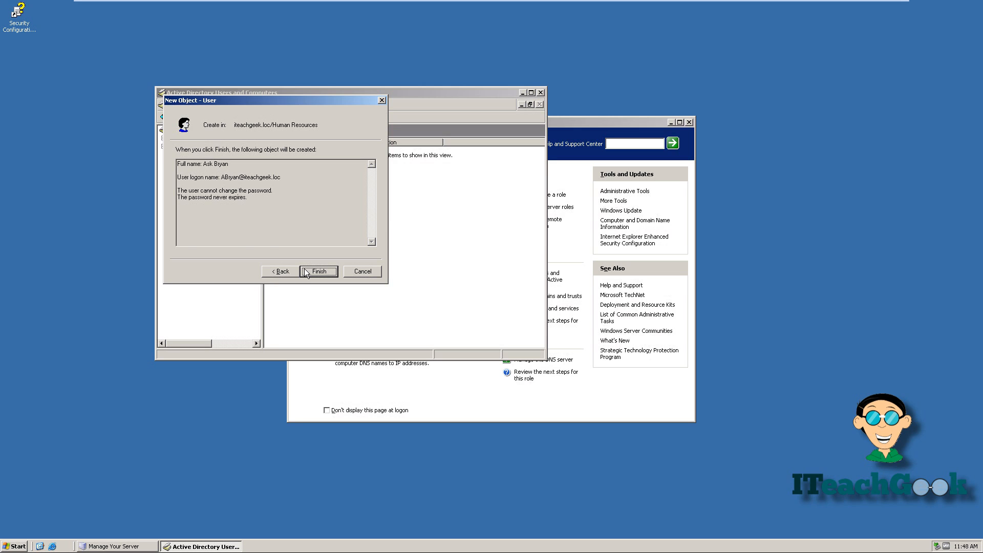
pyautogui.click(319, 271)
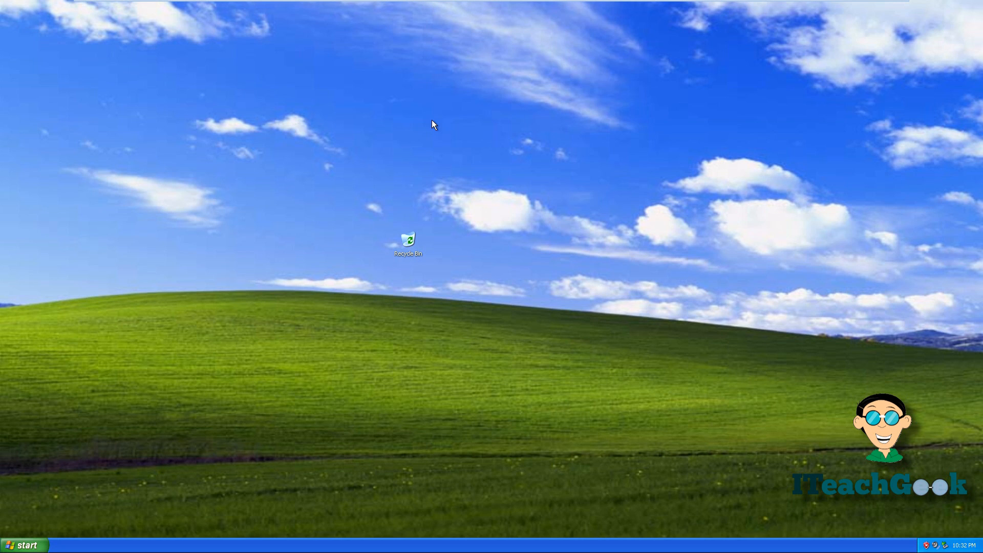
# Step: Open the Local Area Connection's properties from Control Panel's Network Connections
pyautogui.click(31, 544)
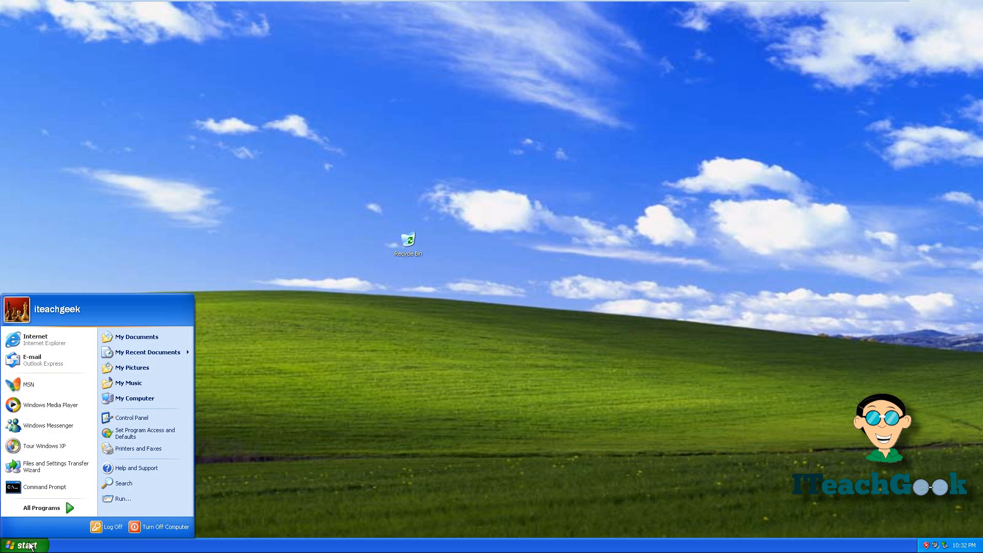
pyautogui.click(129, 419)
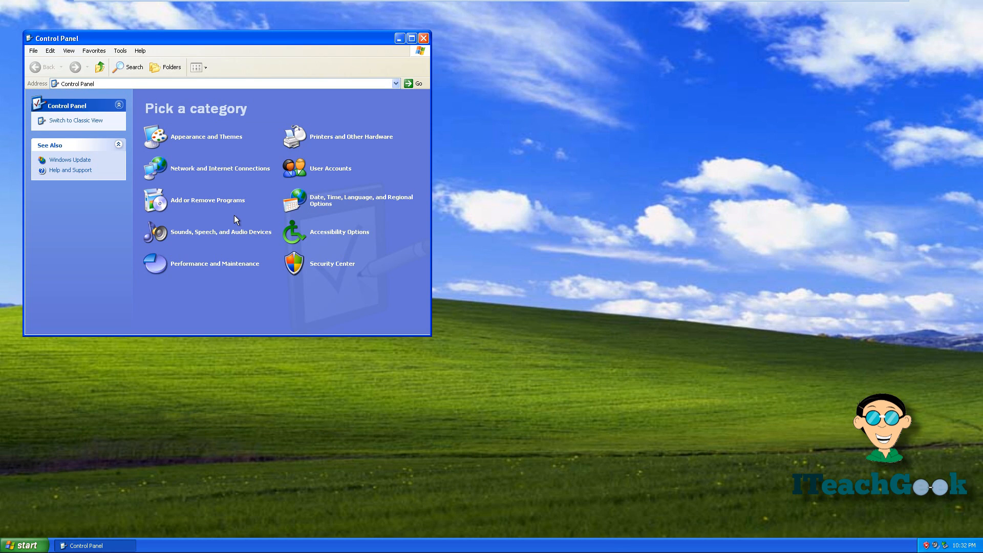
pyautogui.click(243, 169)
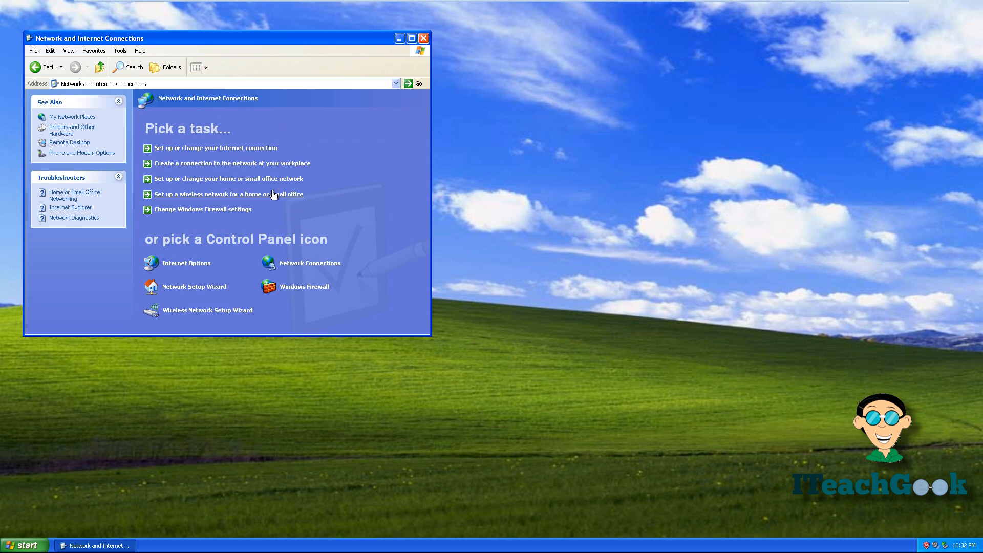
pyautogui.click(327, 271)
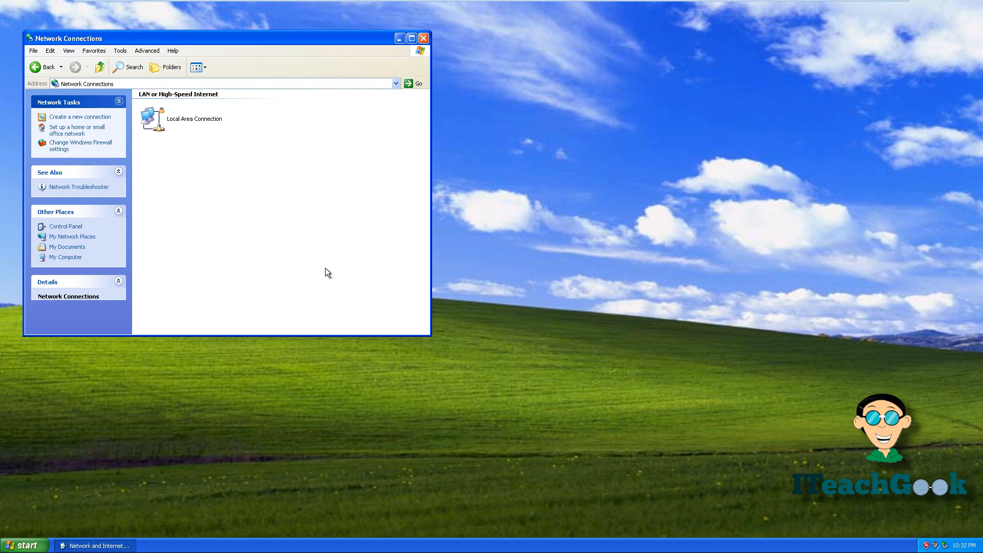
pyautogui.click(185, 118)
pyautogui.rightClick(184, 118)
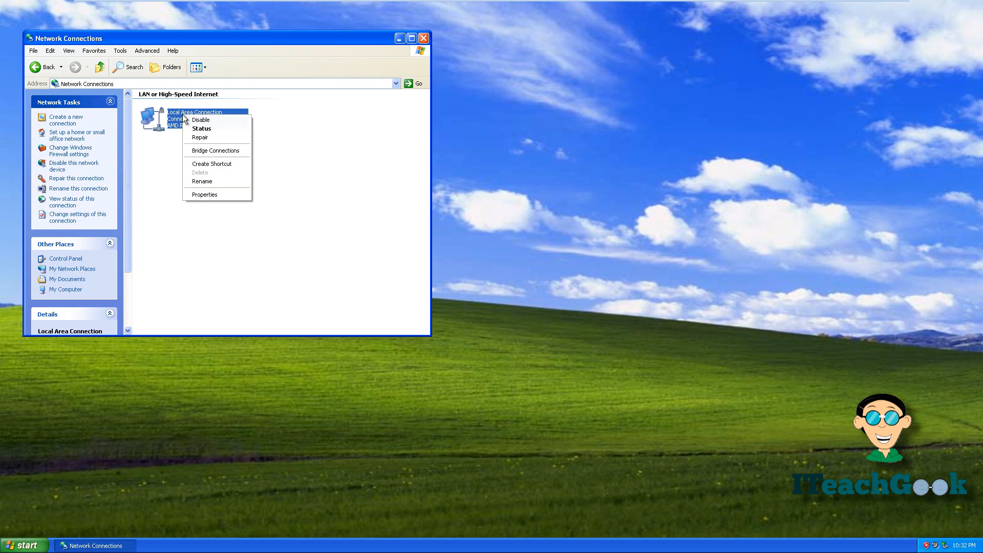
pyautogui.click(223, 195)
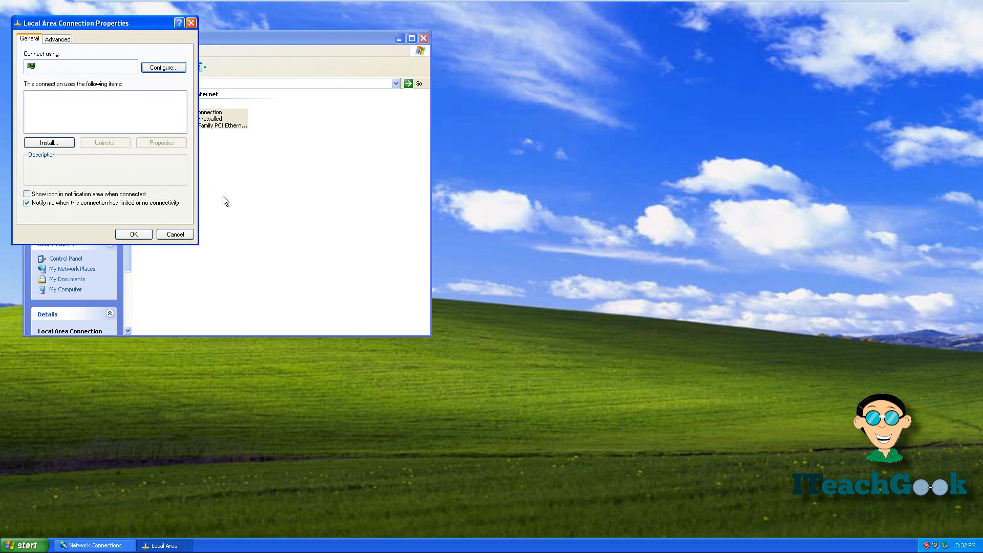
# Step: Set TCP/IP DNS servers to preferred 192.168.1.108 and alternate 75.75.75.75, then close Network Connections
pyautogui.doubleClick(75, 122)
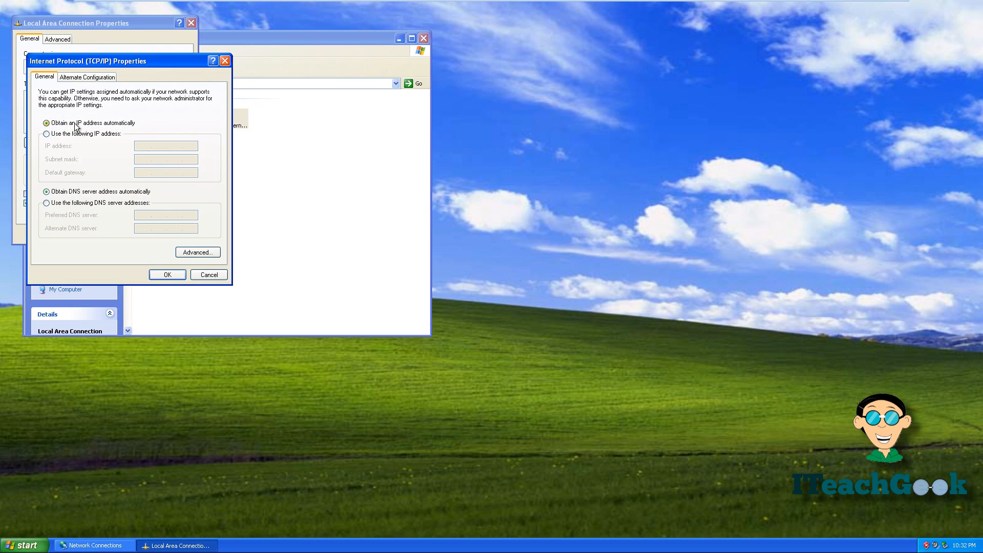
pyautogui.click(89, 202)
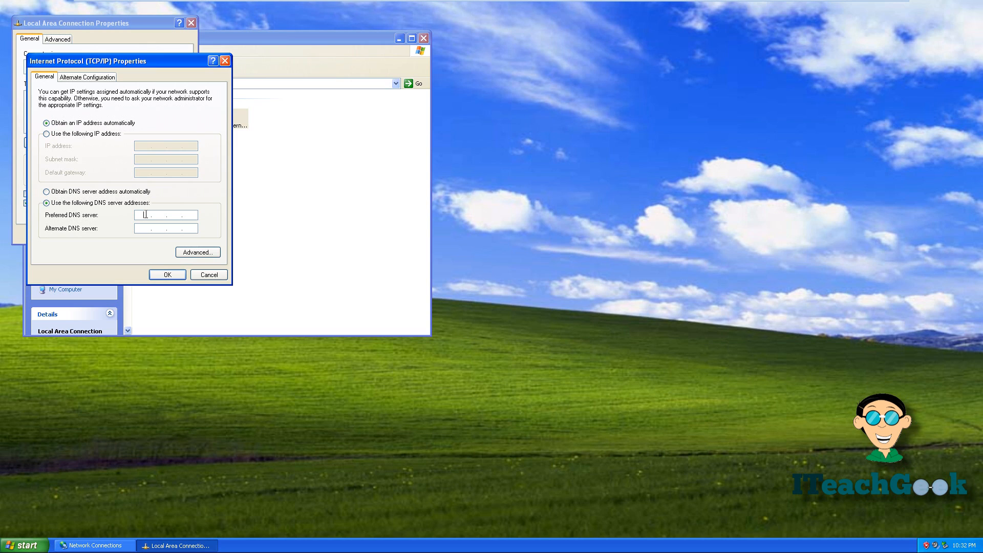
pyautogui.write('1')
pyautogui.write('9')
pyautogui.write('2 . ')
pyautogui.write('168')
pyautogui.write('08')
pyautogui.write('75')
pyautogui.write('75')
pyautogui.write('75')
pyautogui.write('75')
pyautogui.click(156, 271)
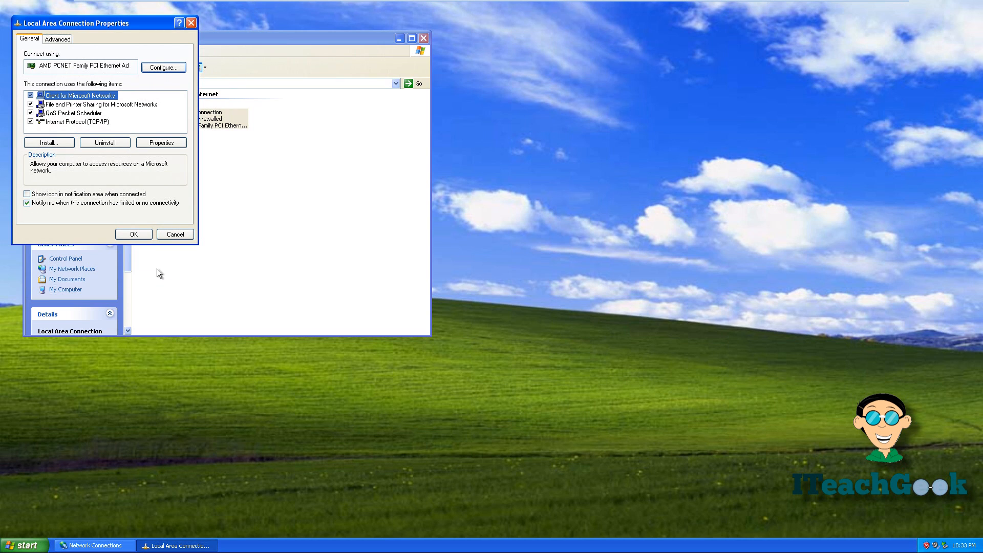
pyautogui.click(136, 234)
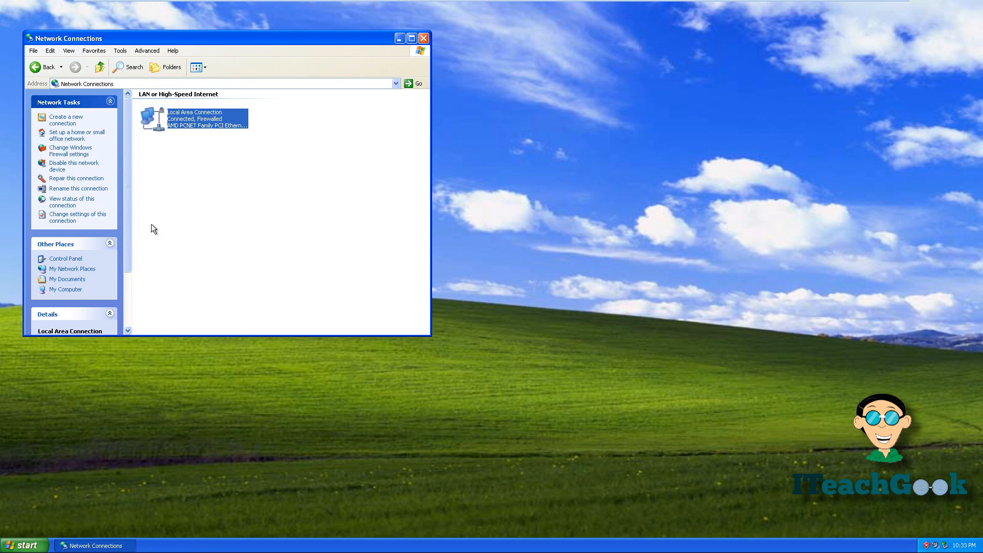
pyautogui.click(423, 38)
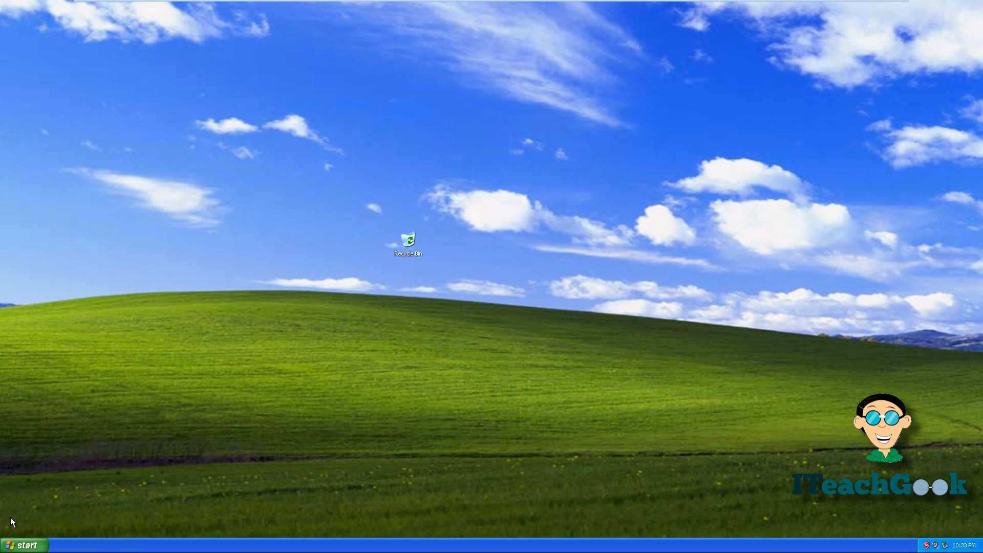
# Step: Bring up the Computer Name change dialog from My Computer's System Properties
pyautogui.click(21, 547)
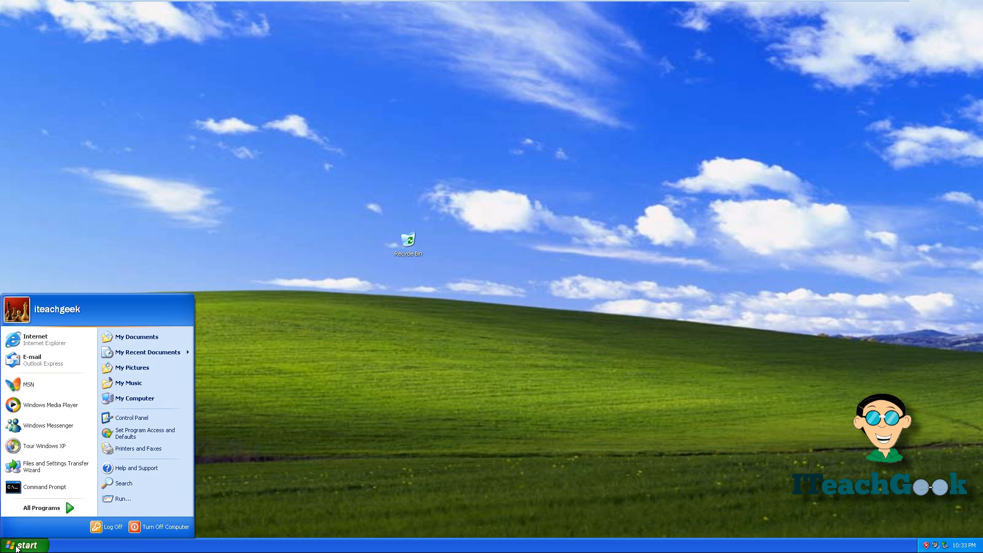
pyautogui.rightClick(143, 401)
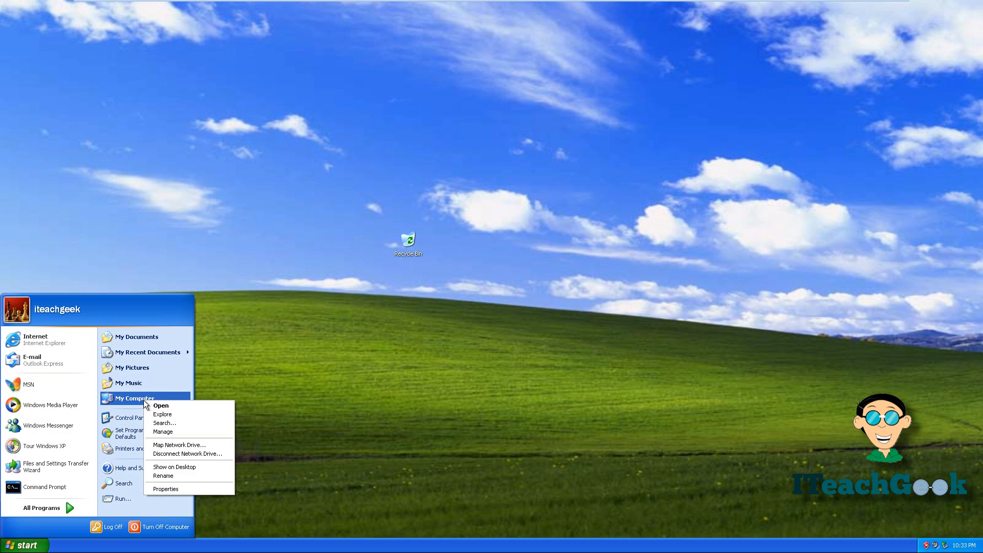
pyautogui.click(173, 489)
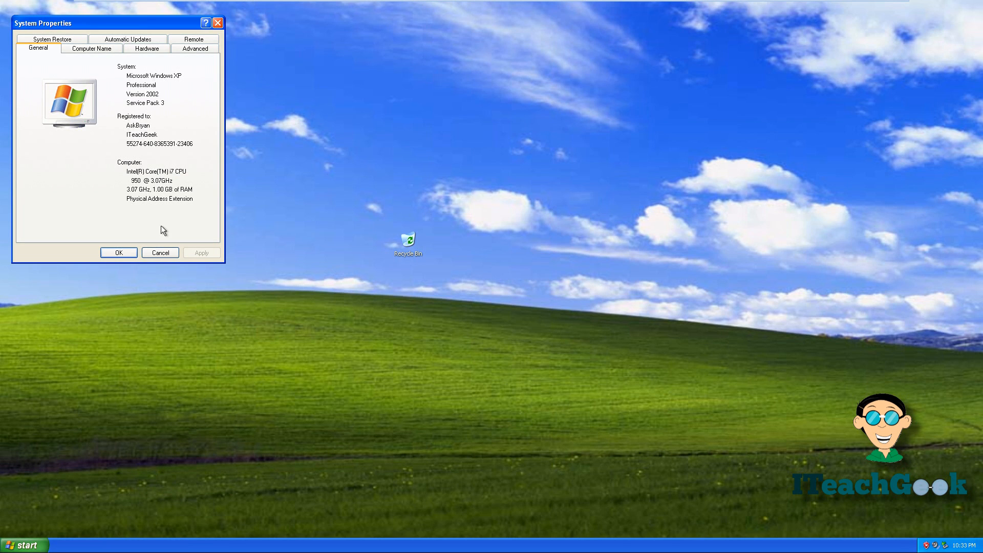
pyautogui.click(99, 49)
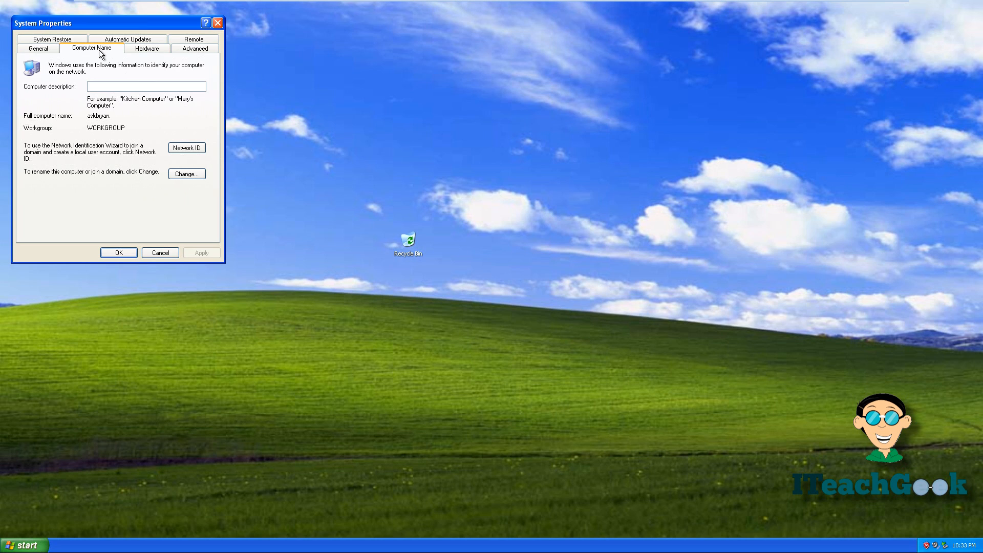
pyautogui.click(185, 175)
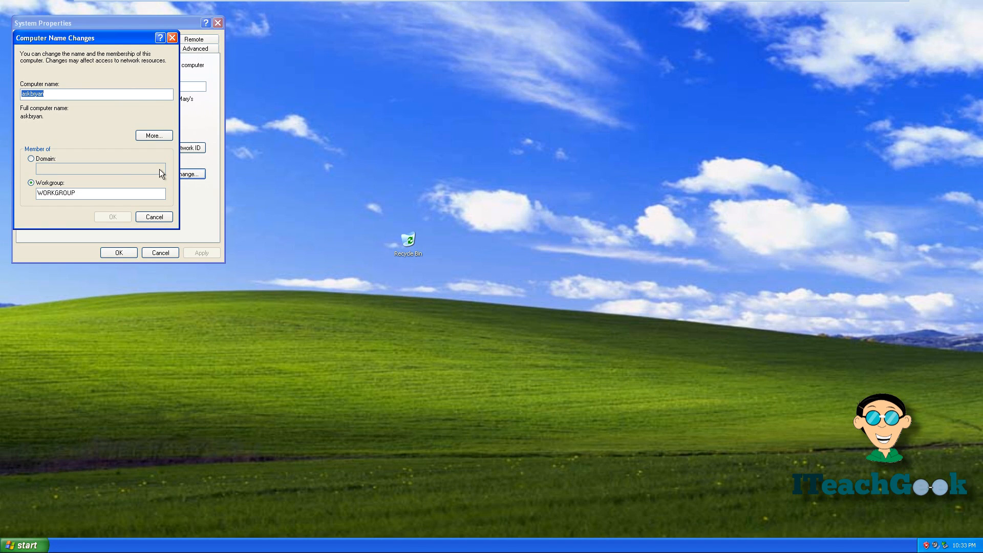
# Step: Join the iteachgeek.loc domain with administrator credentials and restart the computer
pyautogui.click(44, 160)
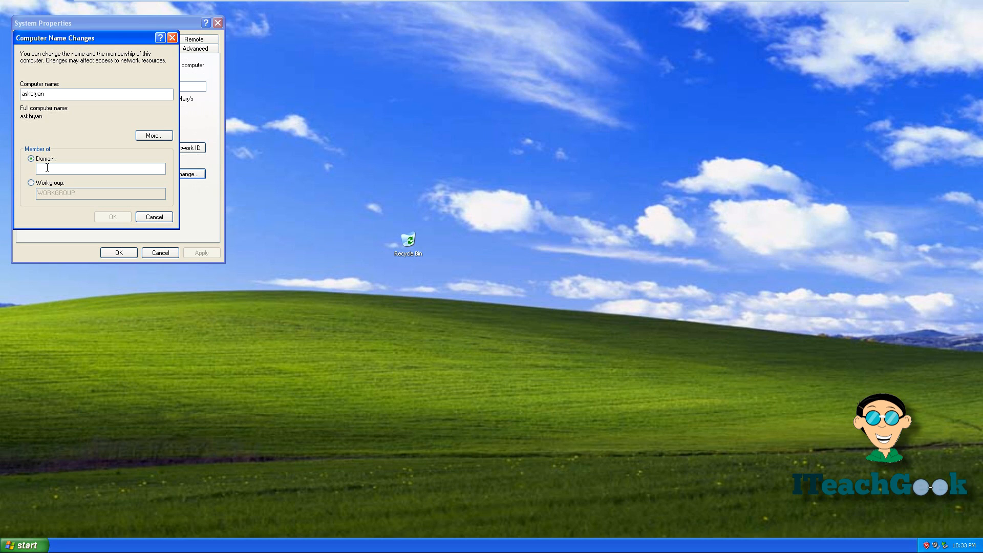
pyautogui.write('iteachgeek.loc')
pyautogui.click(109, 214)
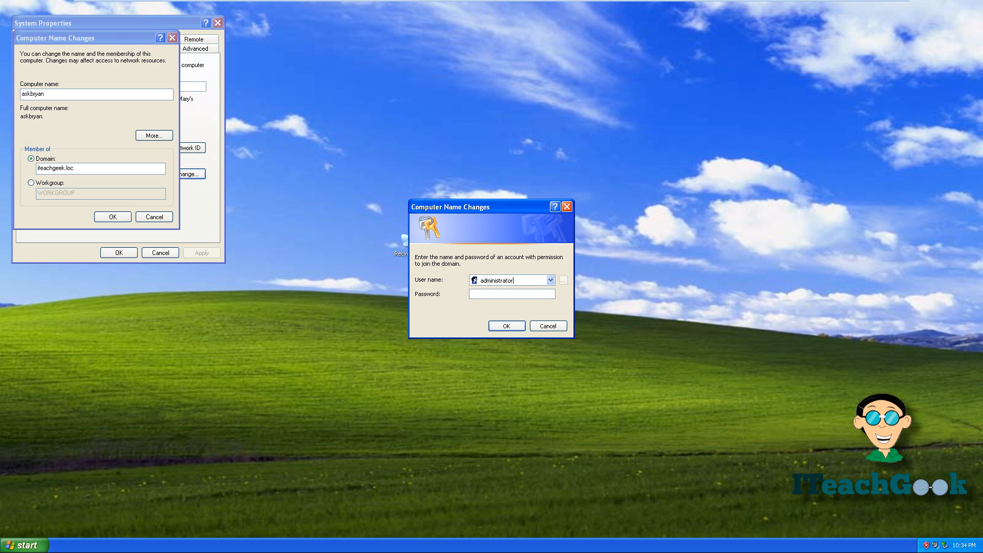
pyautogui.click(507, 324)
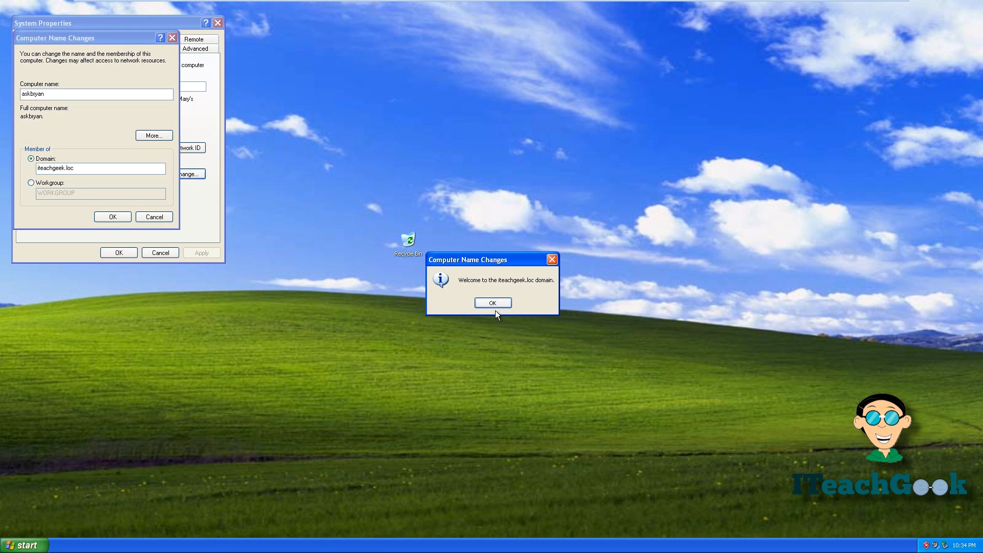
pyautogui.click(493, 303)
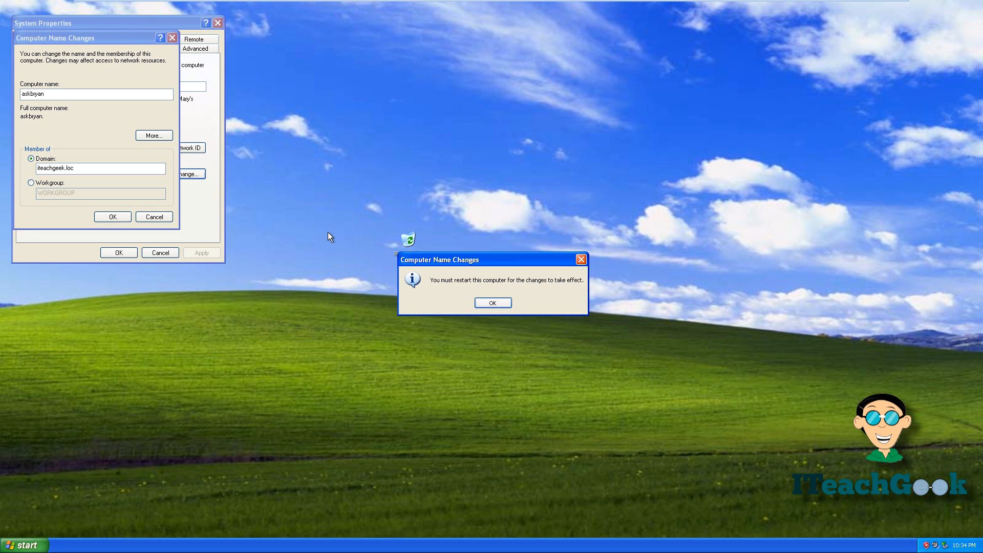
pyautogui.click(493, 303)
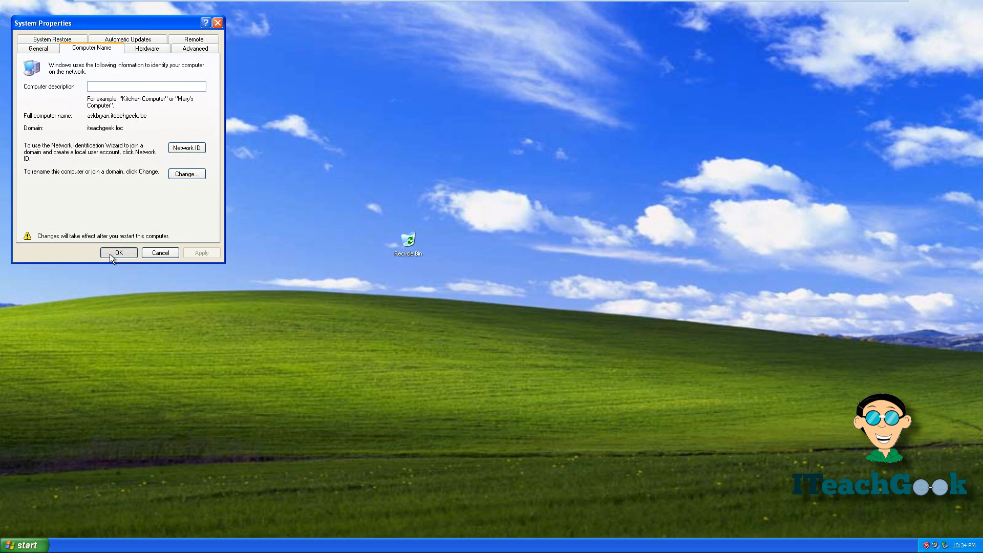
pyautogui.click(110, 254)
pyautogui.click(478, 305)
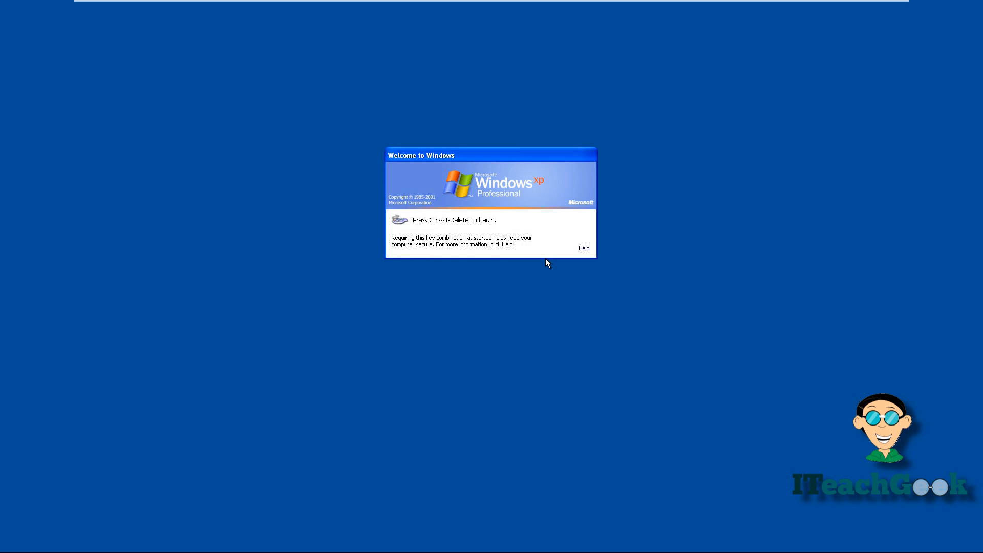
# Step: Log on to the ITEACHGEEK domain with the Human Resources user's name and password
pyautogui.hotkey('ctrl', 'alt', 'Delete')
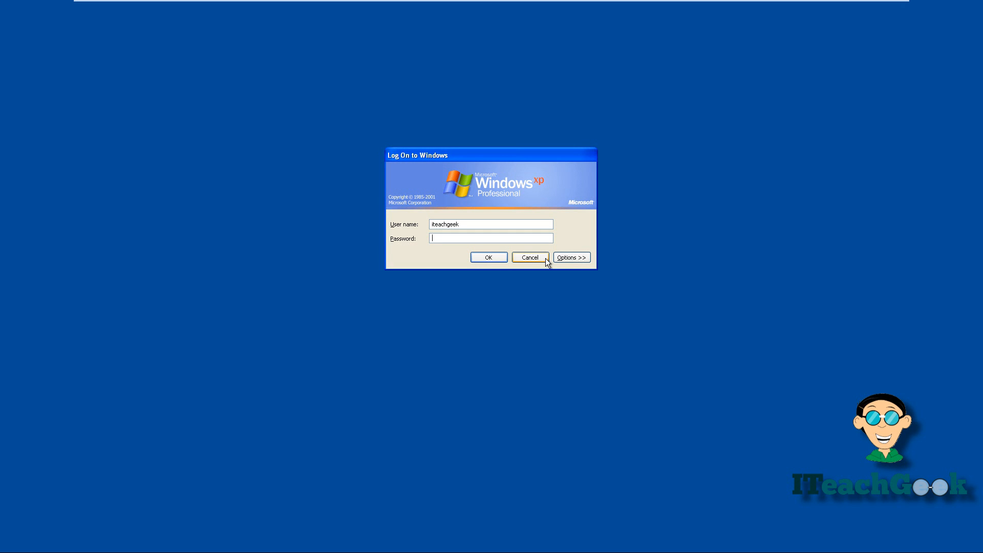
pyautogui.click(556, 257)
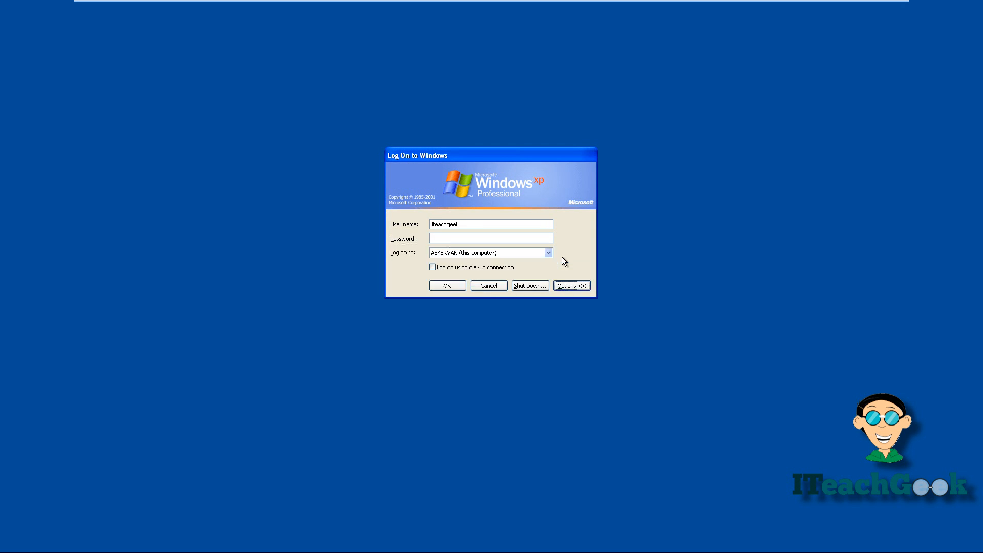
pyautogui.click(549, 255)
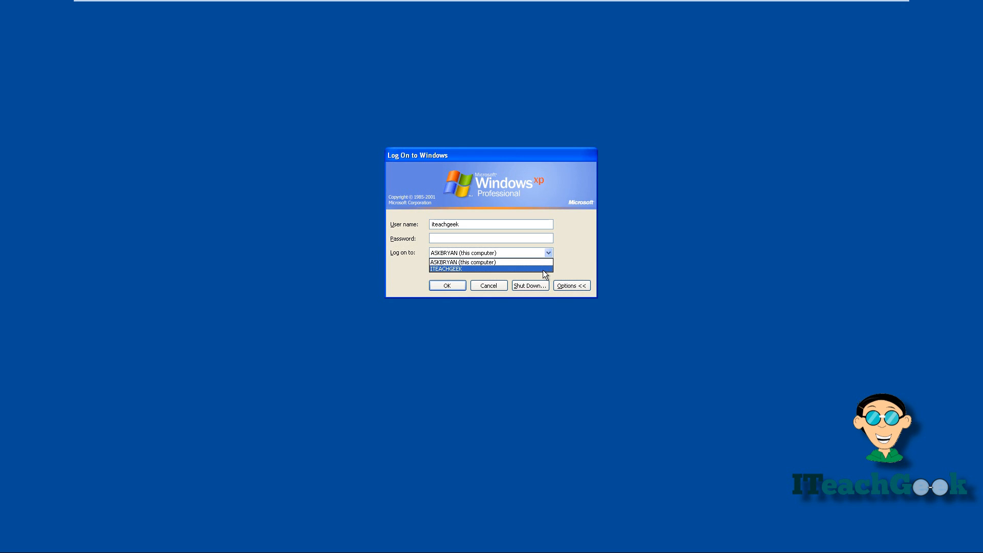
pyautogui.click(543, 269)
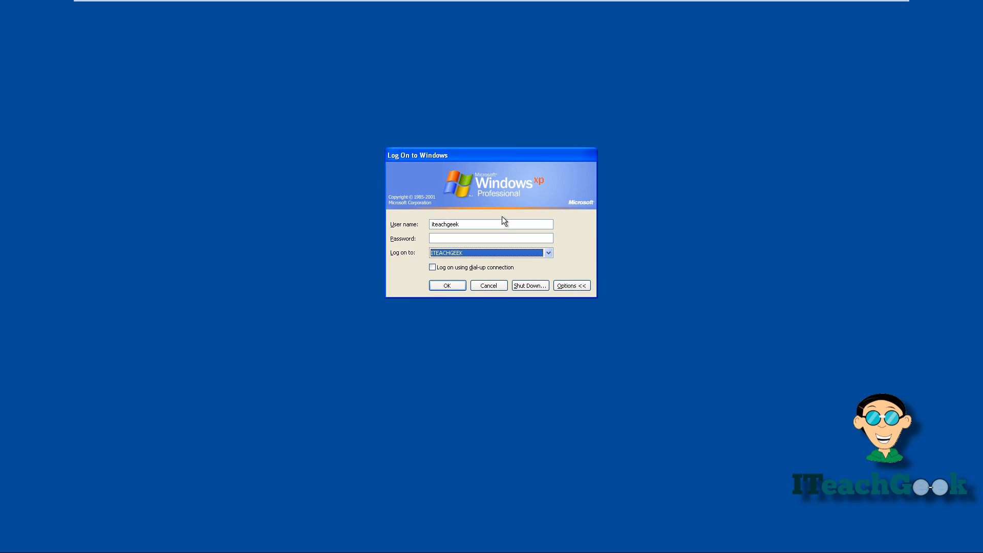
pyautogui.doubleClick(501, 224)
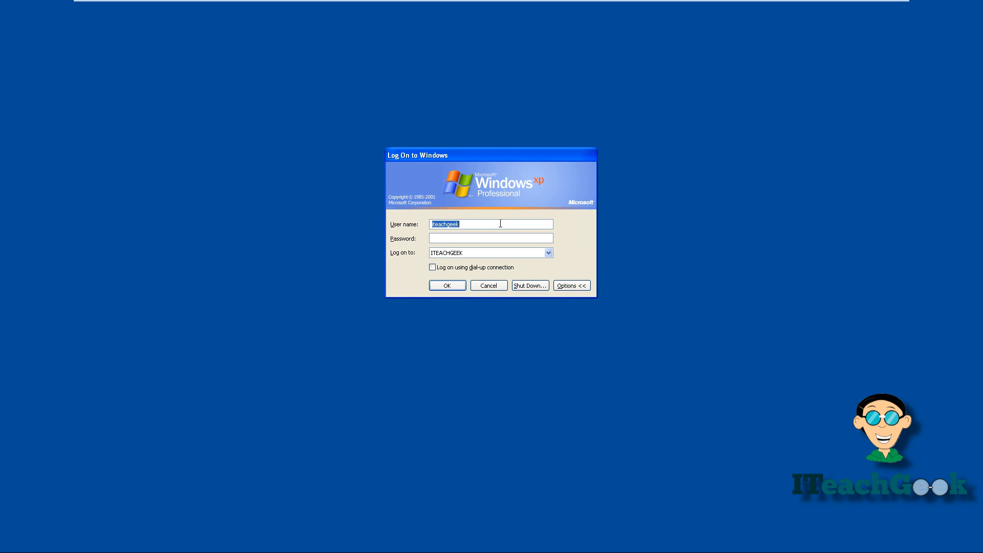
pyautogui.press('BackSpace')
pyautogui.write('s•••')
pyautogui.press('Return')
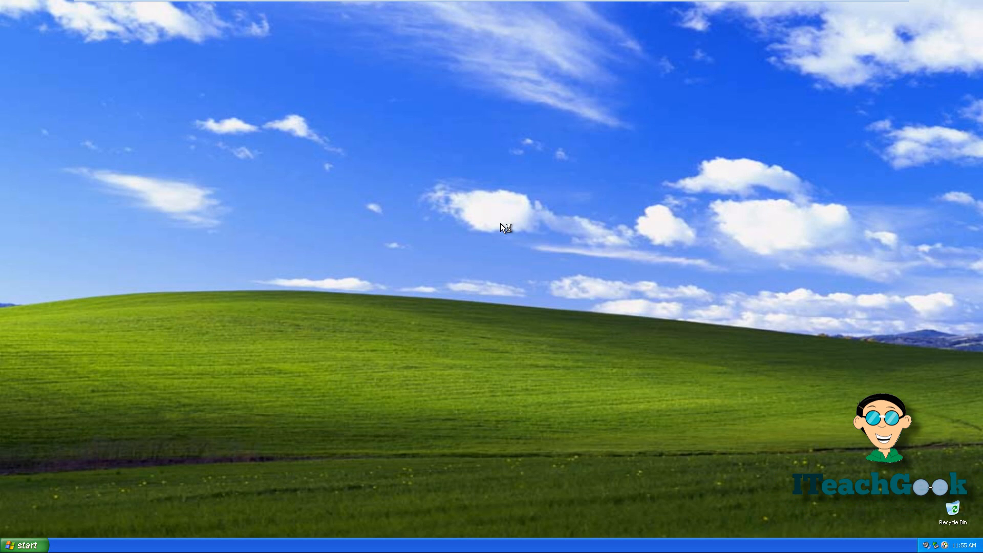
# Step: Show the Computer Name tab in System Properties and highlight the iteachgeek.loc domain suffix
pyautogui.click(28, 547)
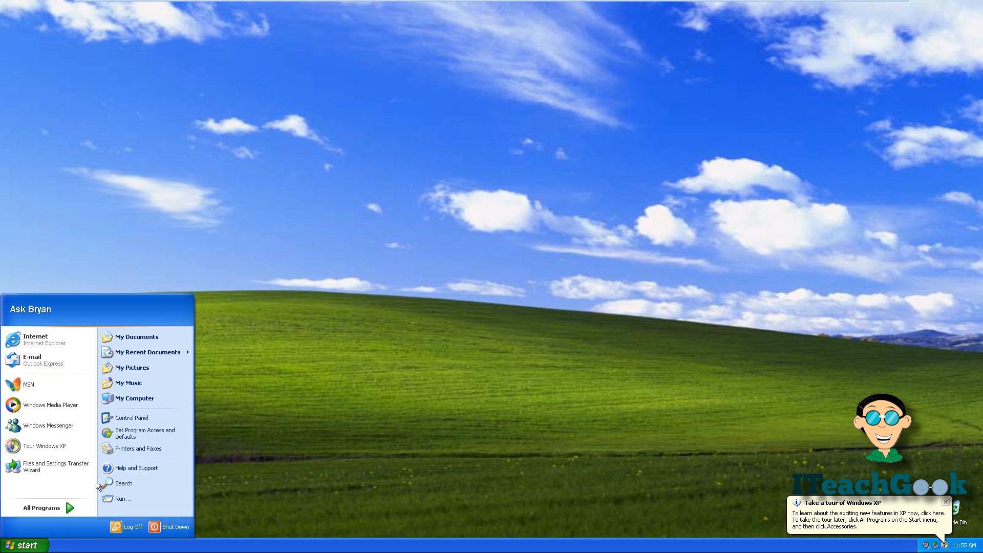
pyautogui.rightClick(141, 407)
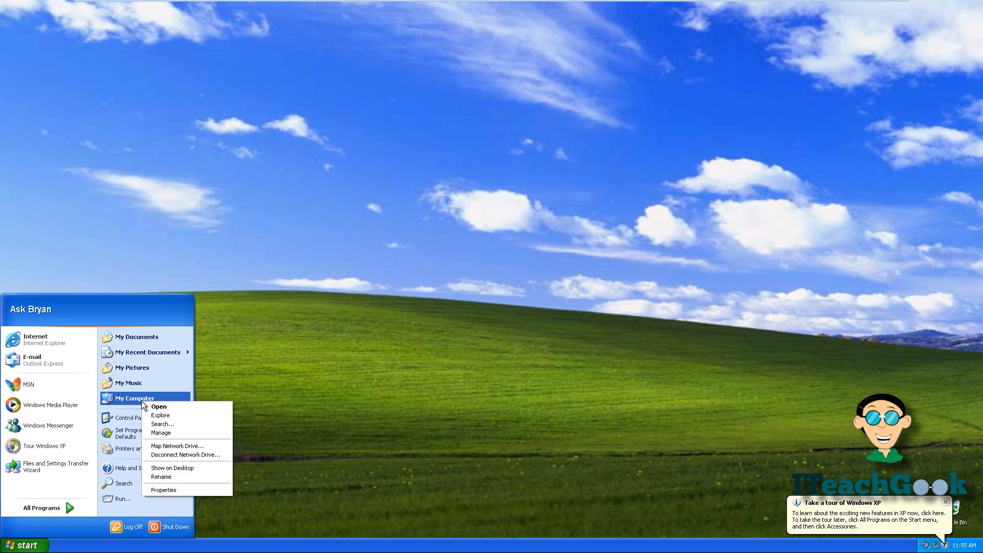
pyautogui.click(154, 490)
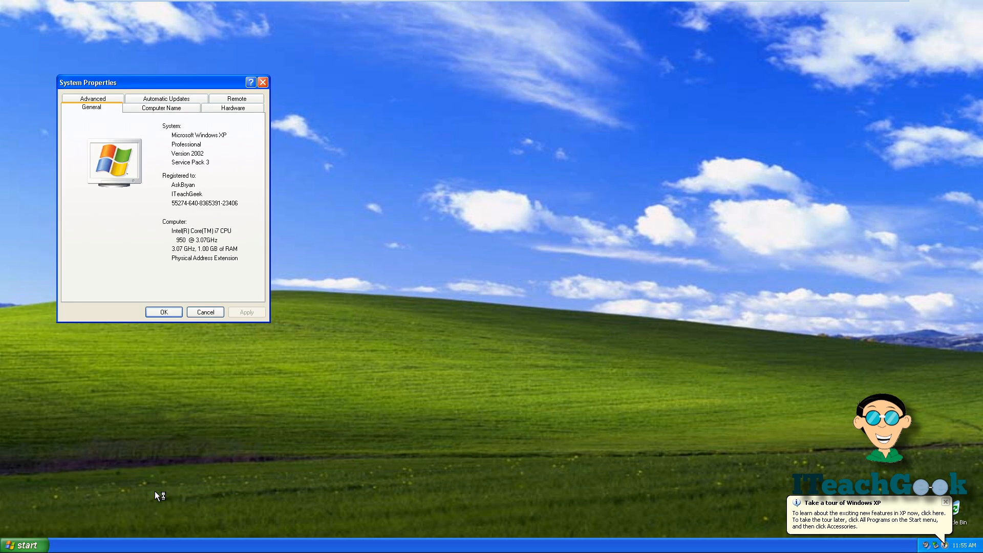
pyautogui.click(174, 114)
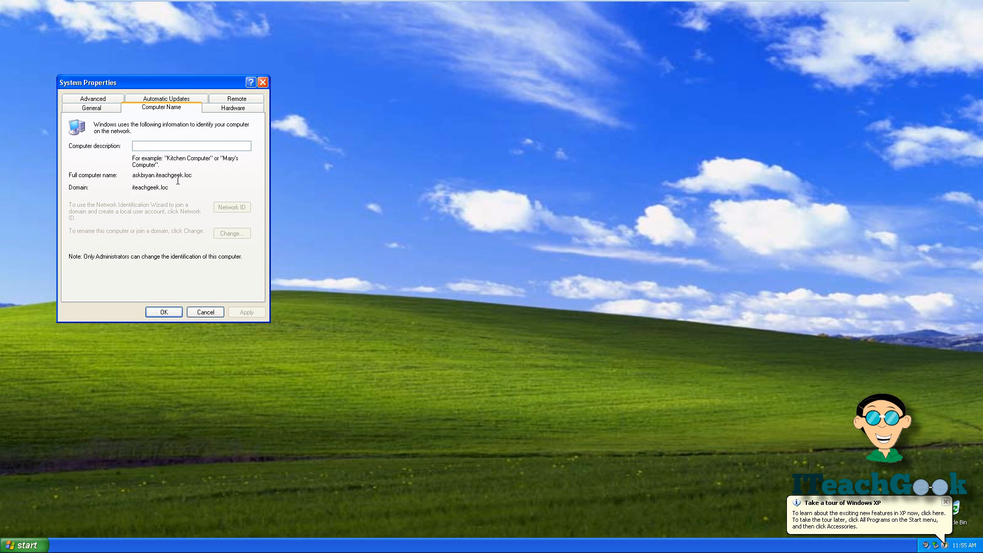
pyautogui.moveTo(193, 175); pyautogui.dragTo(152, 177)
# Step: Close System Properties and the old console, then open Active Directory Users and Computers
pyautogui.click(262, 82)
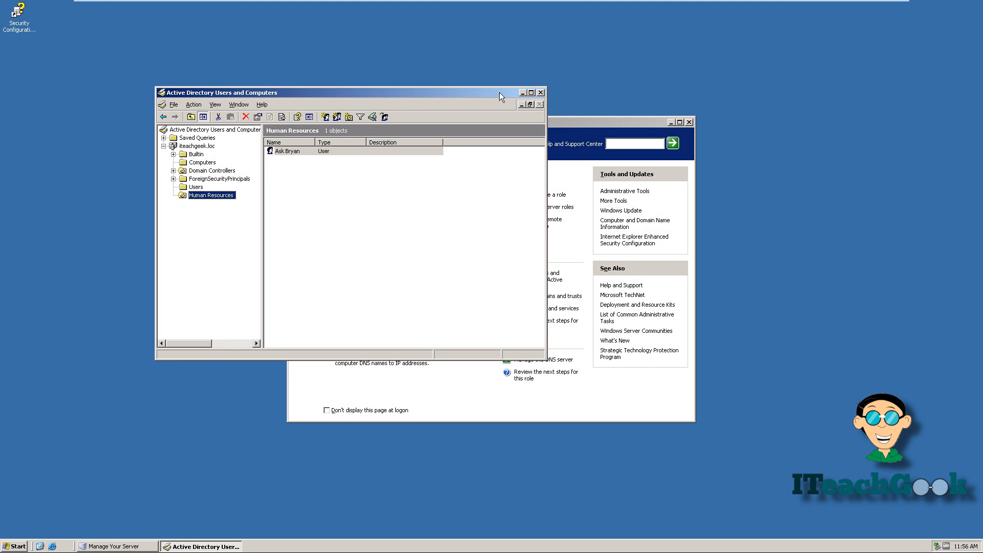
pyautogui.click(540, 93)
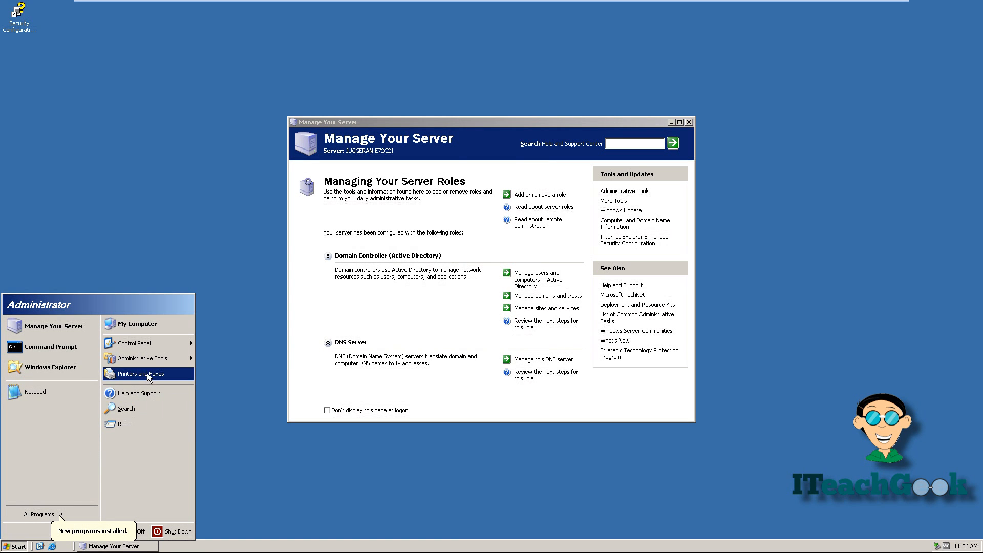
pyautogui.moveTo(155, 360)
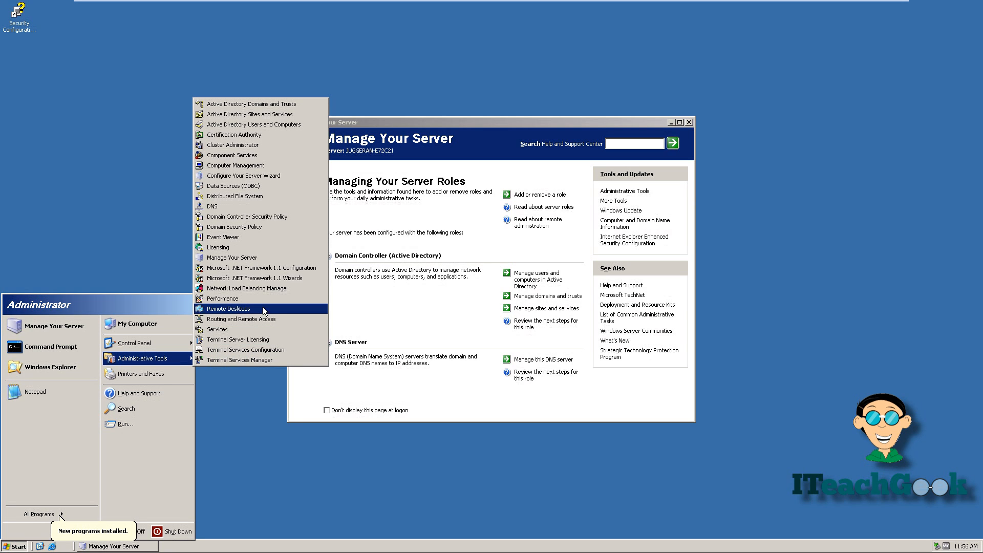
pyautogui.click(275, 128)
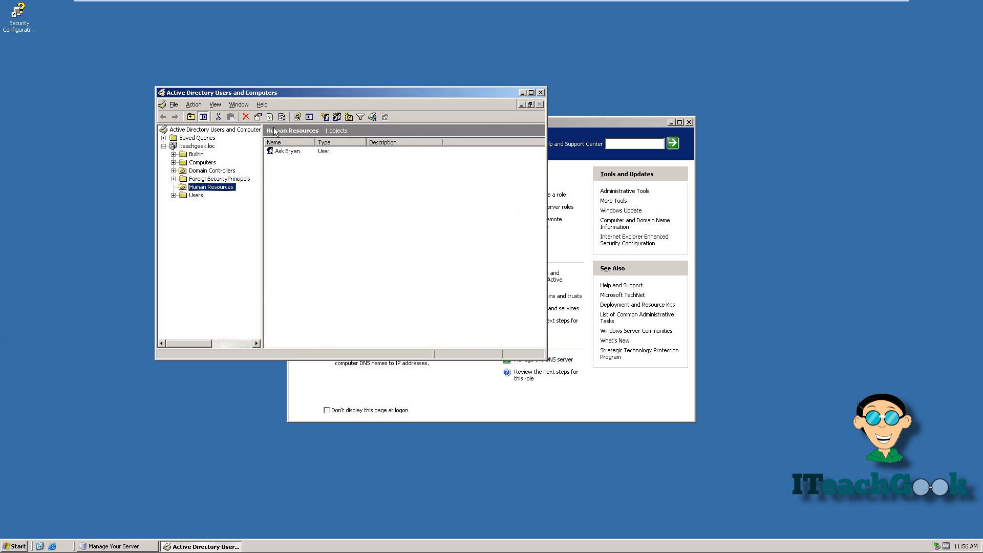
# Step: Open the joined XP computer's properties in Computers and view its Operating System tab
pyautogui.click(215, 162)
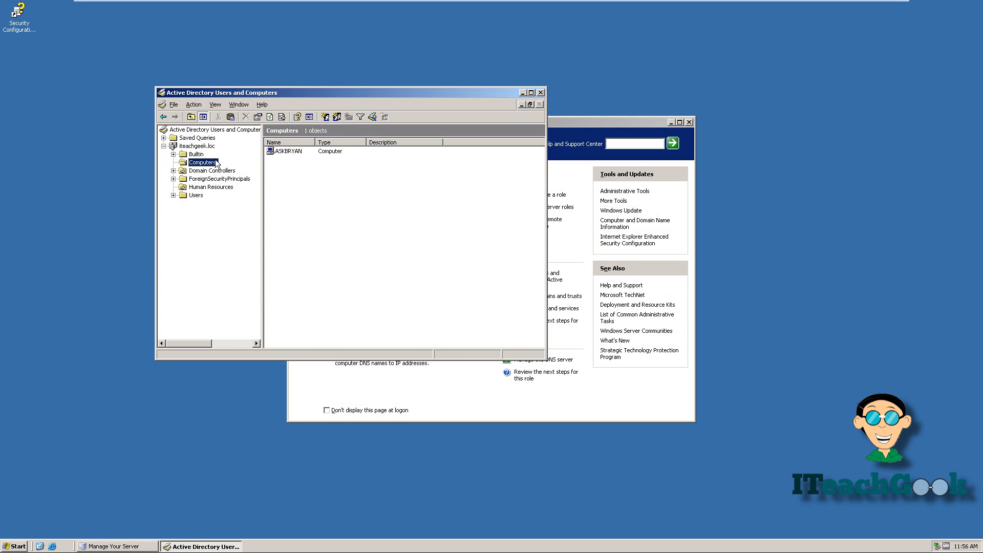
pyautogui.click(281, 151)
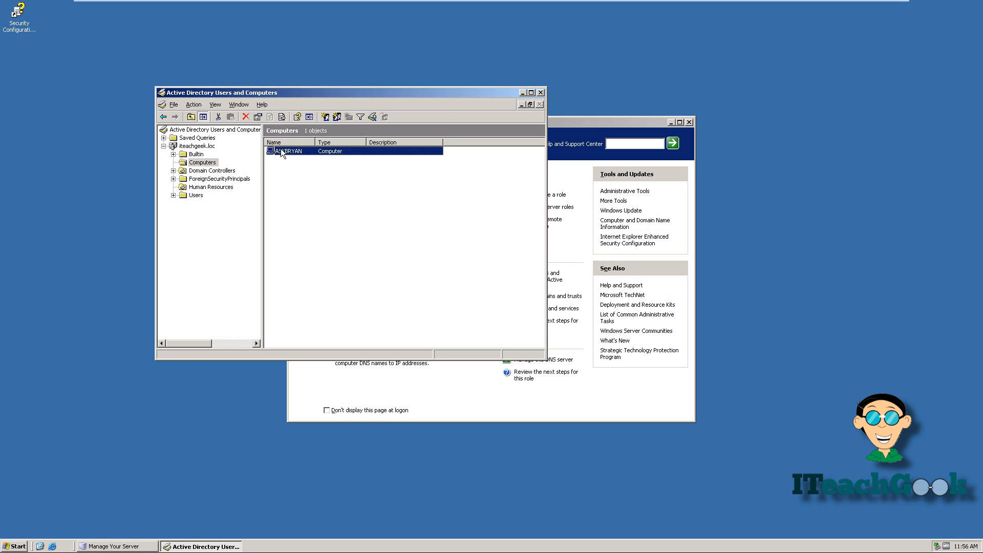
pyautogui.doubleClick(281, 151)
pyautogui.click(301, 130)
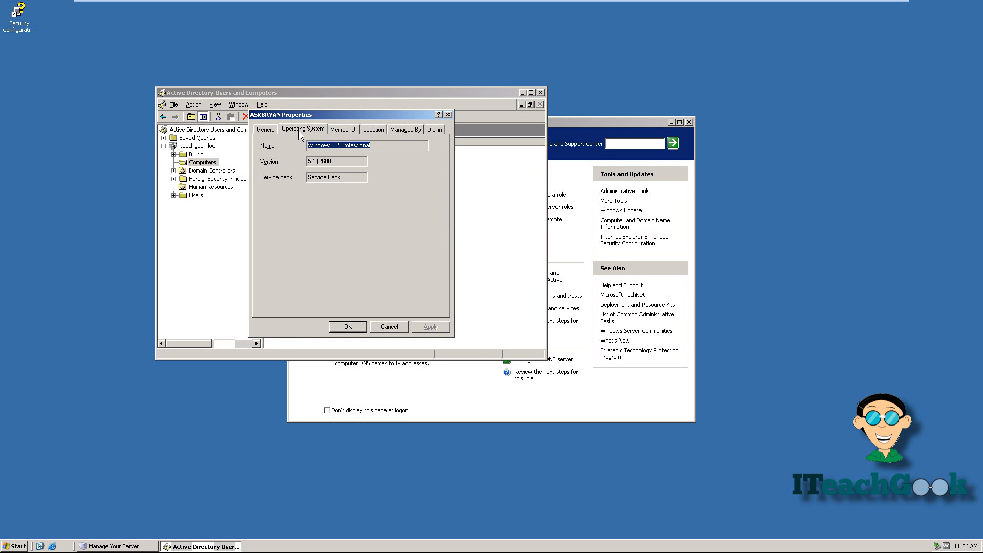